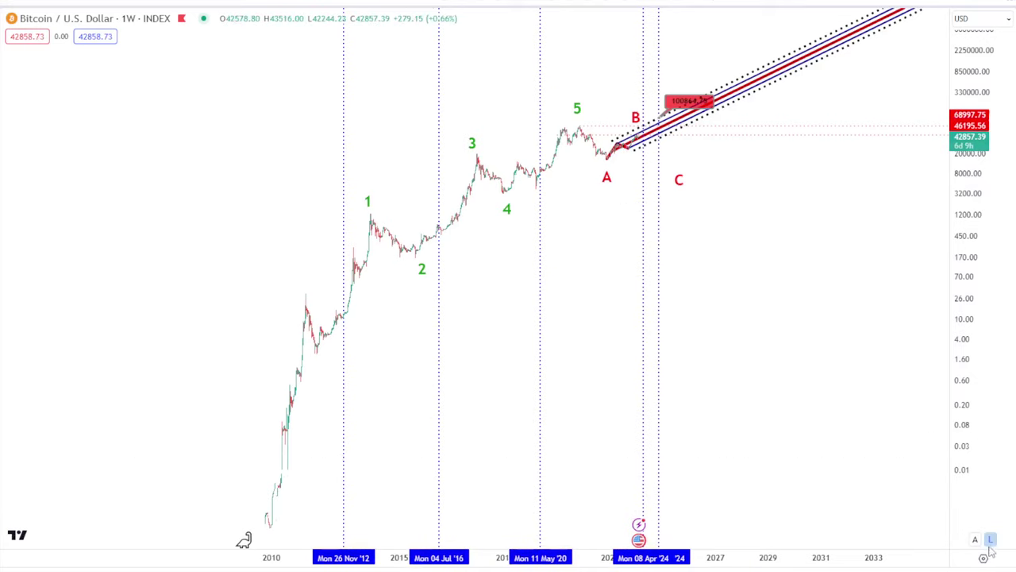
Step: Switch the price scale to linear with auto-fit and examine waves 1 to 5 through the wave A low
{"action": "left_click", "coordinate": [992, 539]}
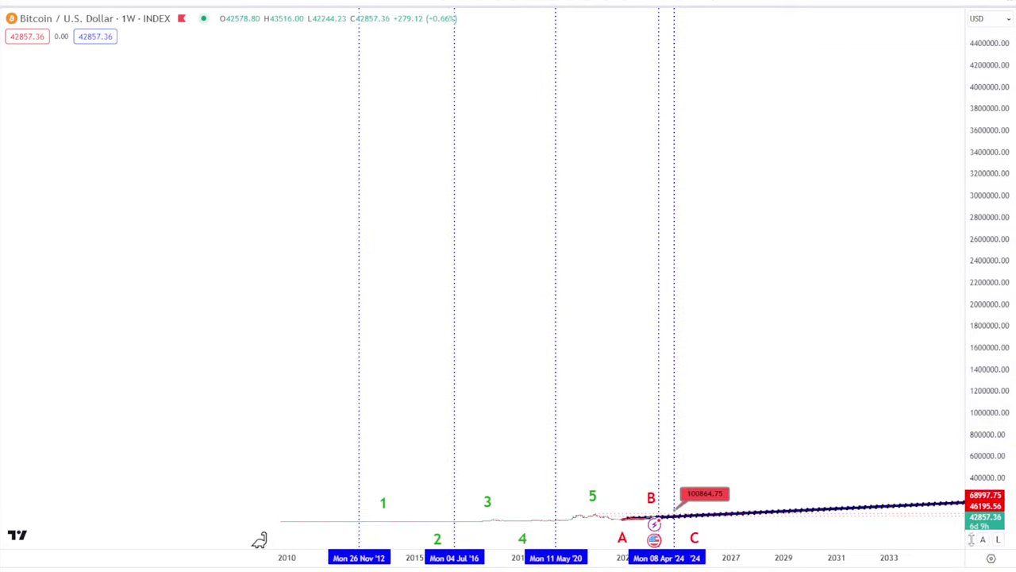
{"action": "left_click", "coordinate": [982, 539]}
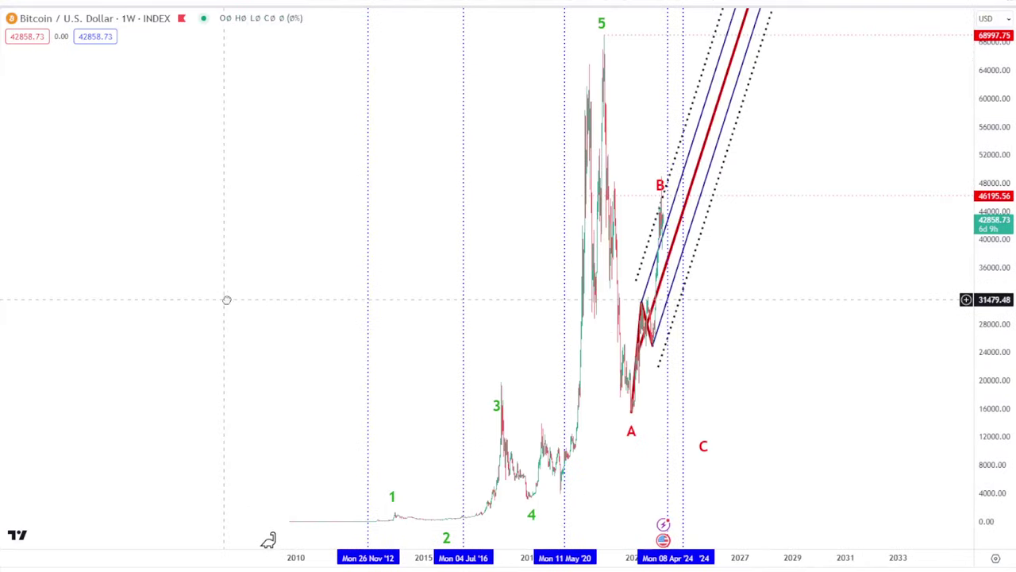
{"action": "left_click_drag", "start_coordinate": [223, 299], "coordinate": [723, 344]}
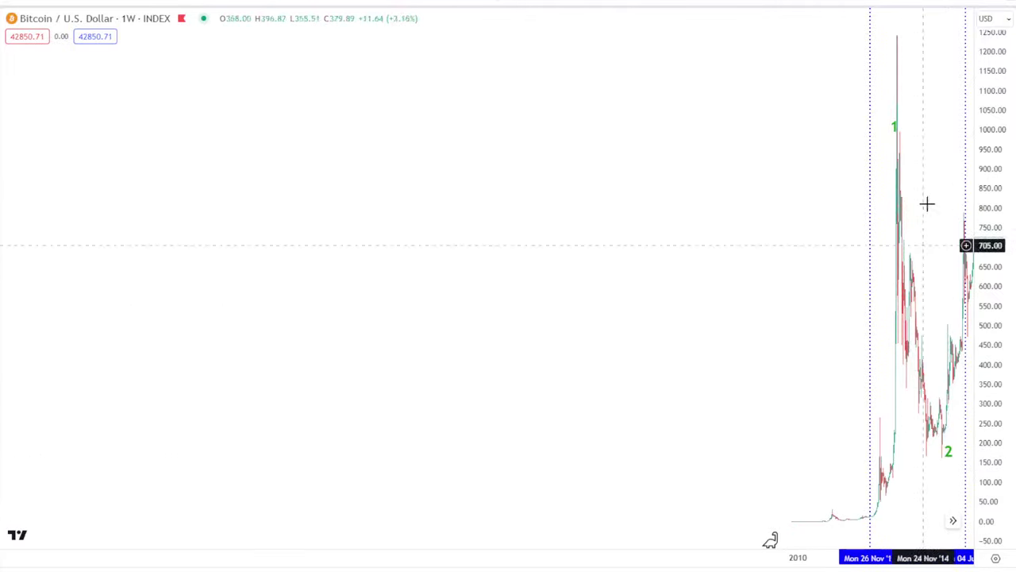
{"action": "left_click_drag", "start_coordinate": [790, 369], "coordinate": [701, 357]}
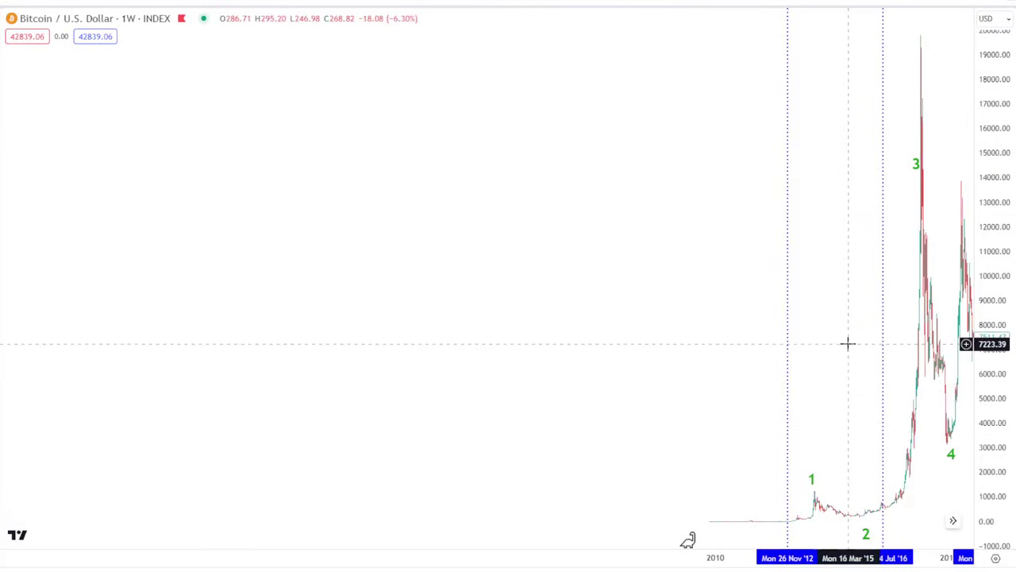
{"action": "left_click_drag", "start_coordinate": [847, 342], "coordinate": [728, 334]}
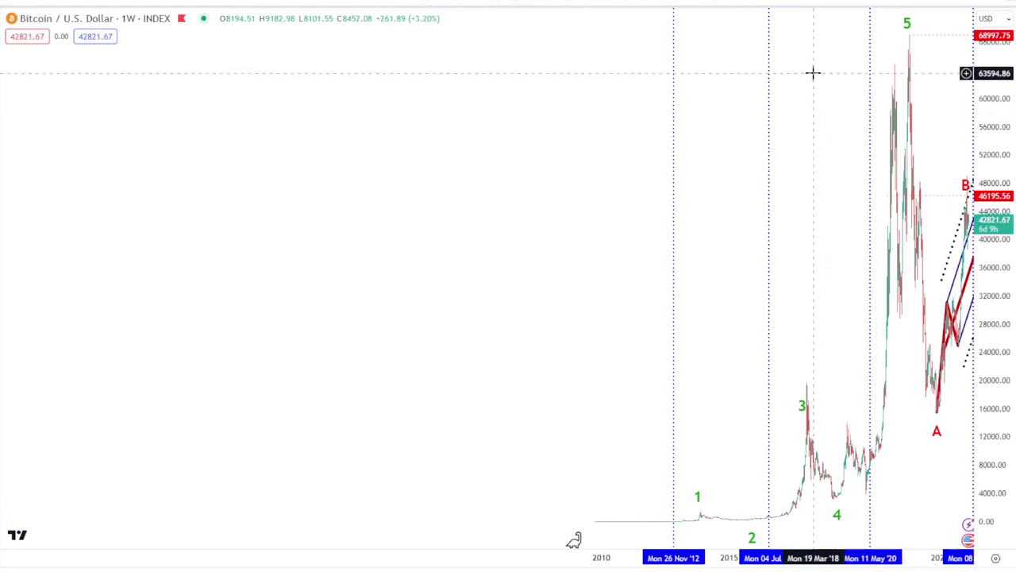
{"action": "left_click_drag", "start_coordinate": [812, 72], "coordinate": [675, 68]}
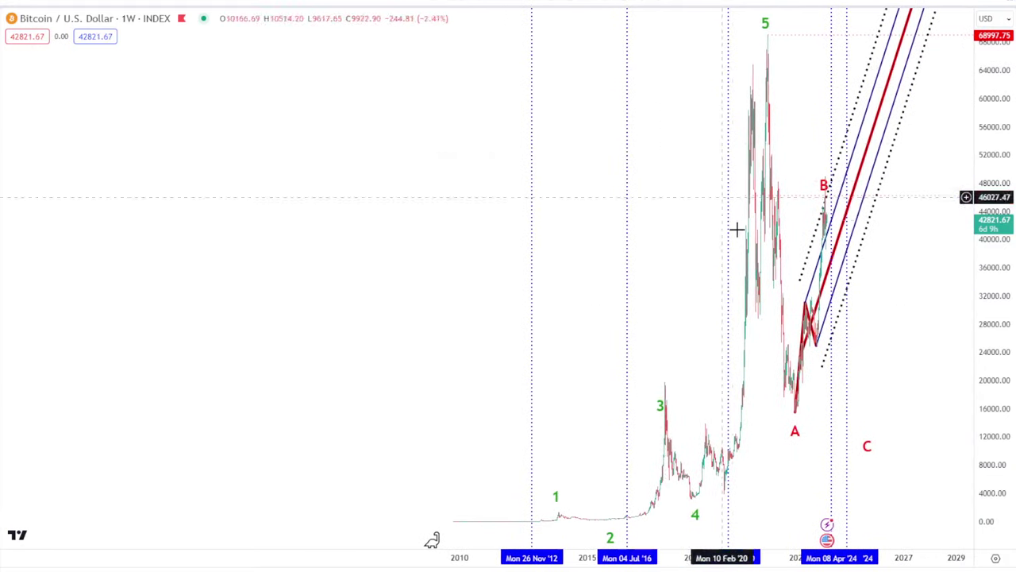
{"action": "left_click", "coordinate": [794, 413]}
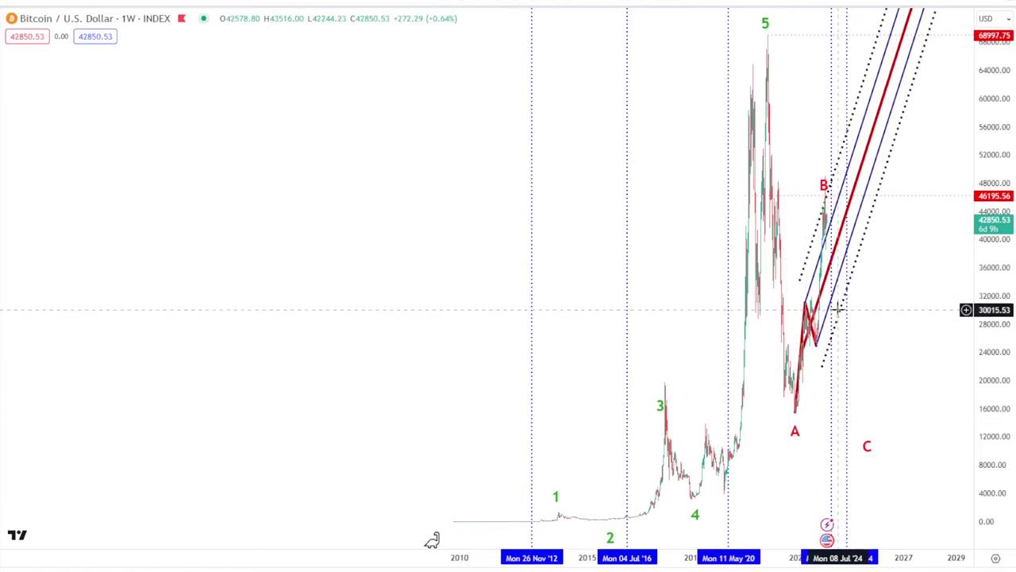
Step: Compare the A-B correction and its channel with the full 0 to 5 wave count on the linear scale
{"action": "scroll", "coordinate": [835, 306], "scroll_direction": "up", "scroll_amount": 5}
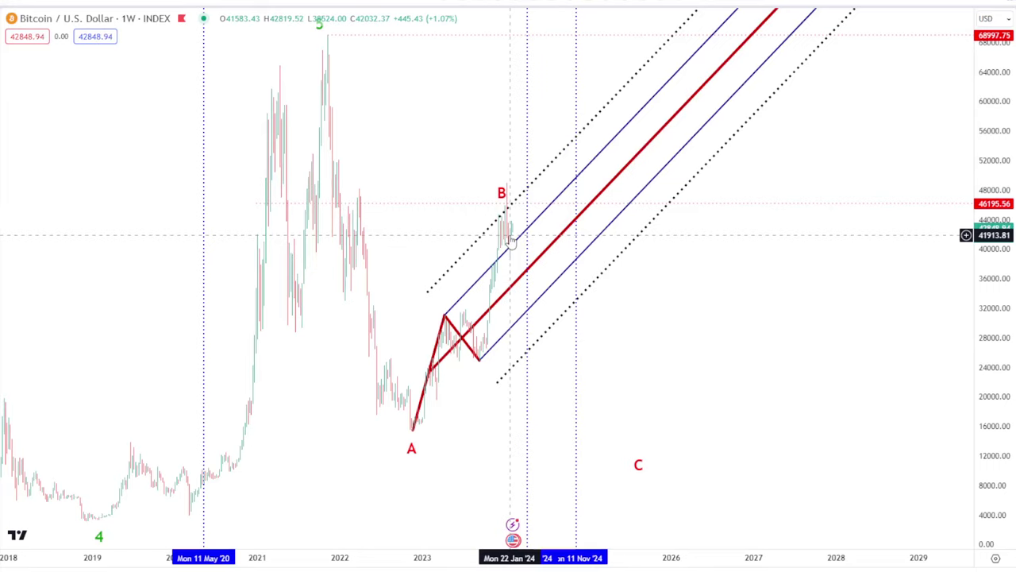
{"action": "scroll", "coordinate": [511, 239], "scroll_direction": "down", "scroll_amount": 2}
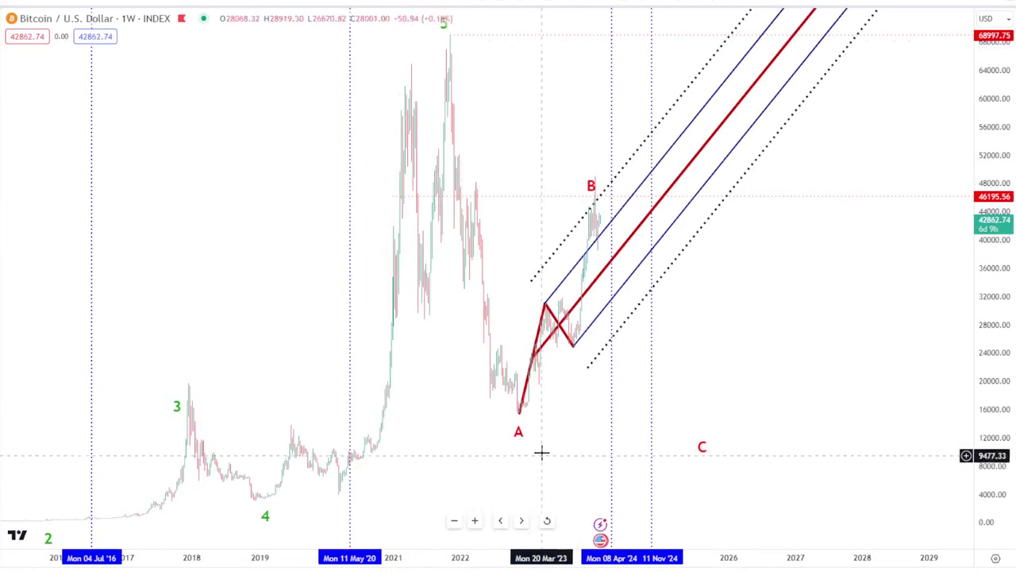
{"action": "scroll", "coordinate": [590, 401], "scroll_direction": "down", "scroll_amount": 4}
{"action": "scroll", "coordinate": [592, 392], "scroll_direction": "up", "scroll_amount": 3}
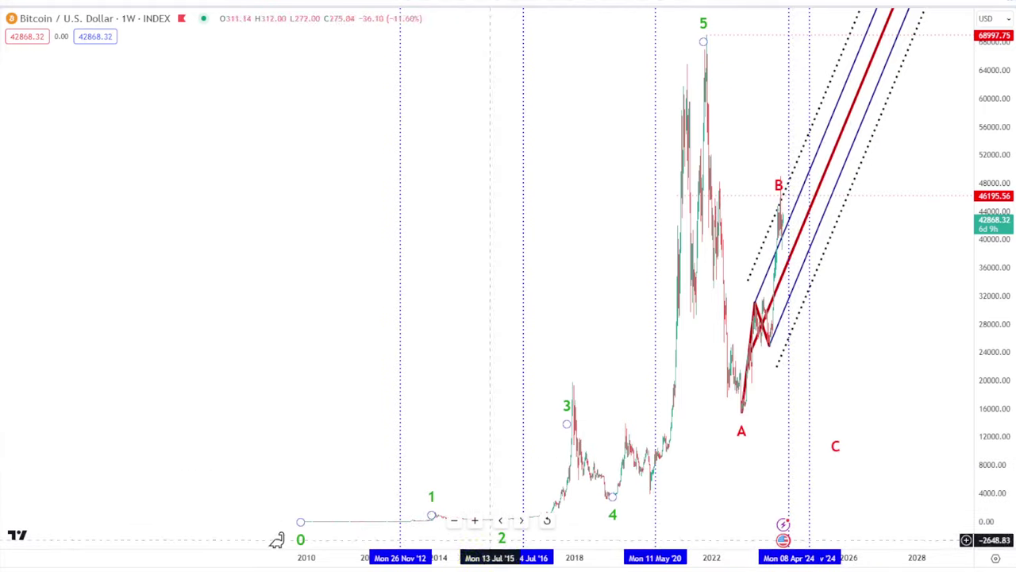
{"action": "scroll", "coordinate": [767, 362], "scroll_direction": "left", "scroll_amount": 5}
{"action": "scroll", "coordinate": [869, 404], "scroll_direction": "up", "scroll_amount": 3}
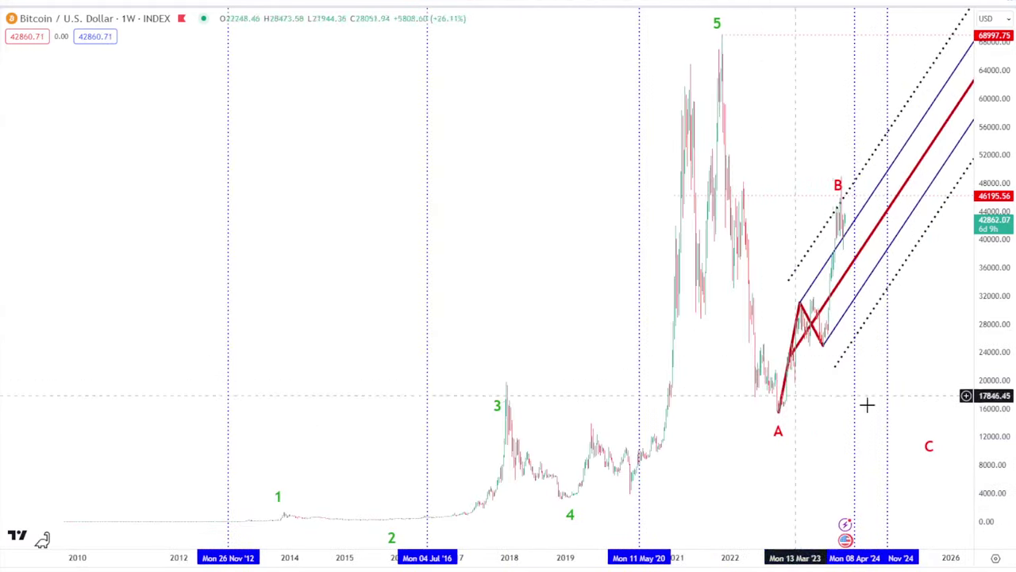
{"action": "scroll", "coordinate": [923, 322], "scroll_direction": "up", "scroll_amount": 3}
Step: Return the price scale to logarithmic and compress it so the full price history since 2010 fits
{"action": "left_click_drag", "start_coordinate": [536, 402], "coordinate": [548, 232]}
{"action": "left_click", "coordinate": [987, 539]}
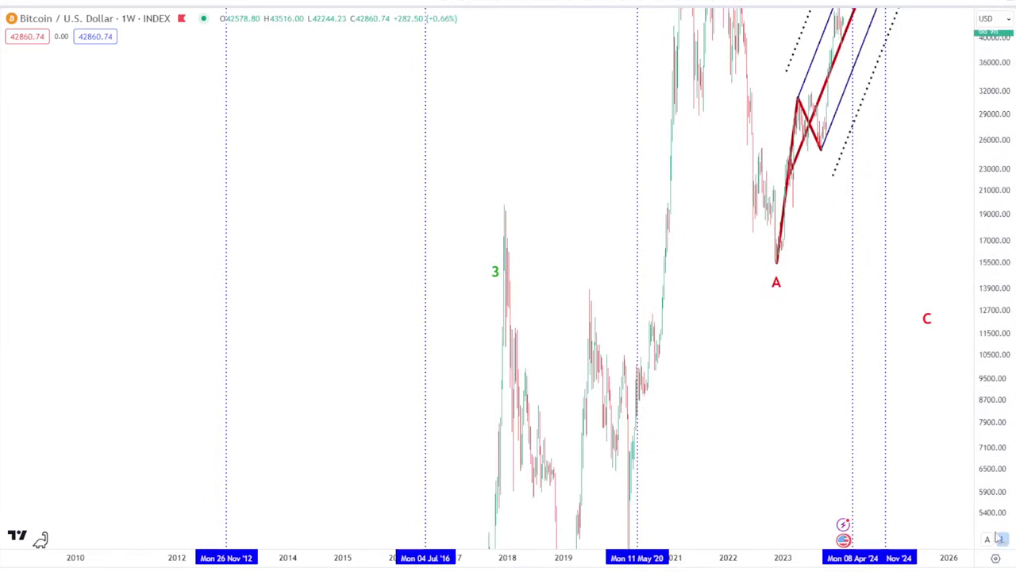
{"action": "left_click", "coordinate": [1002, 539]}
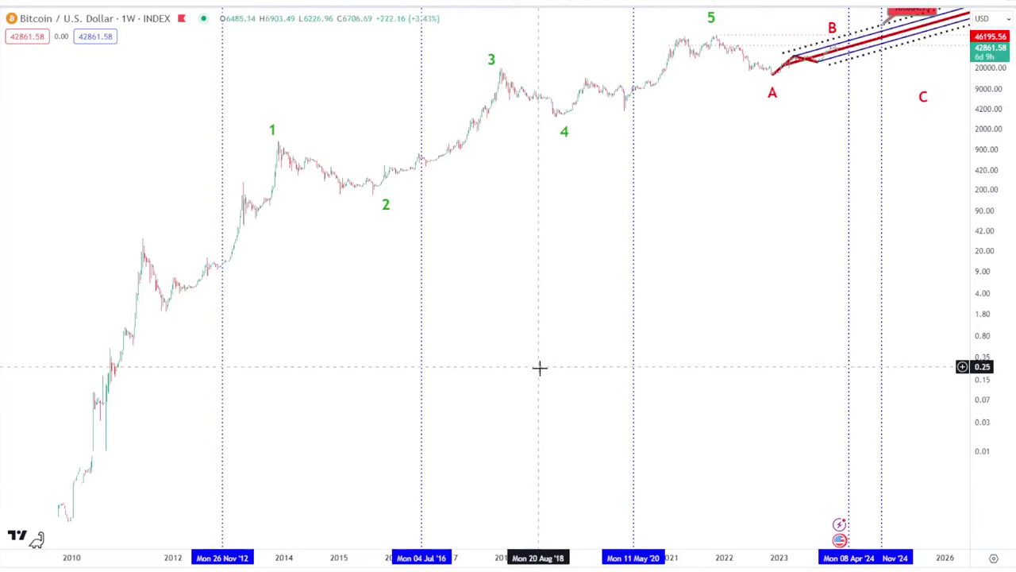
{"action": "scroll", "coordinate": [540, 368], "scroll_direction": "down", "scroll_amount": 3}
{"action": "left_click_drag", "start_coordinate": [992, 262], "coordinate": [978, 399]}
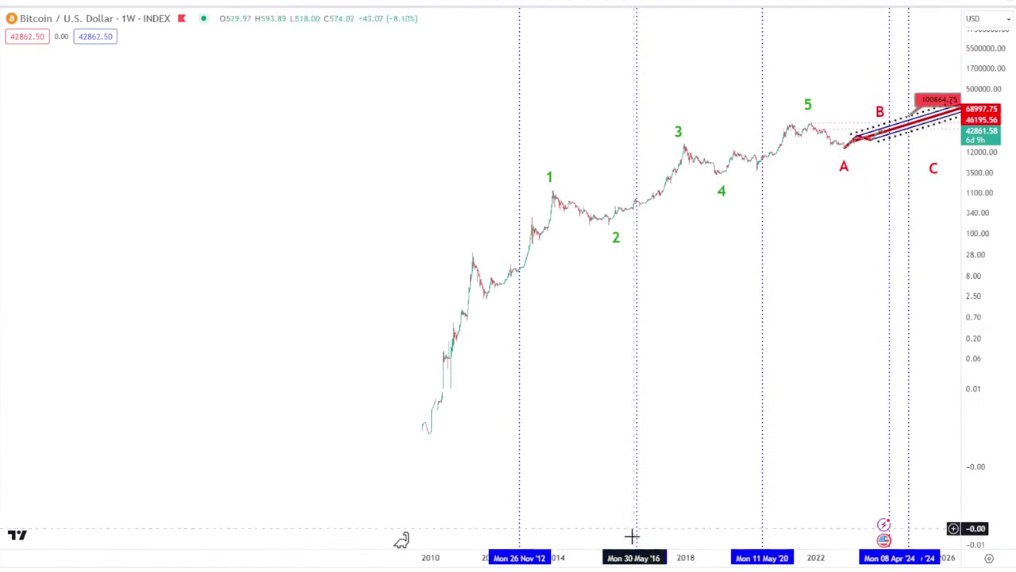
Step: Draw a Fibonacci time projection from the start of the price history to the wave 1 top on 2 December 2013 and examine its levels
{"action": "left_click", "coordinate": [421, 406]}
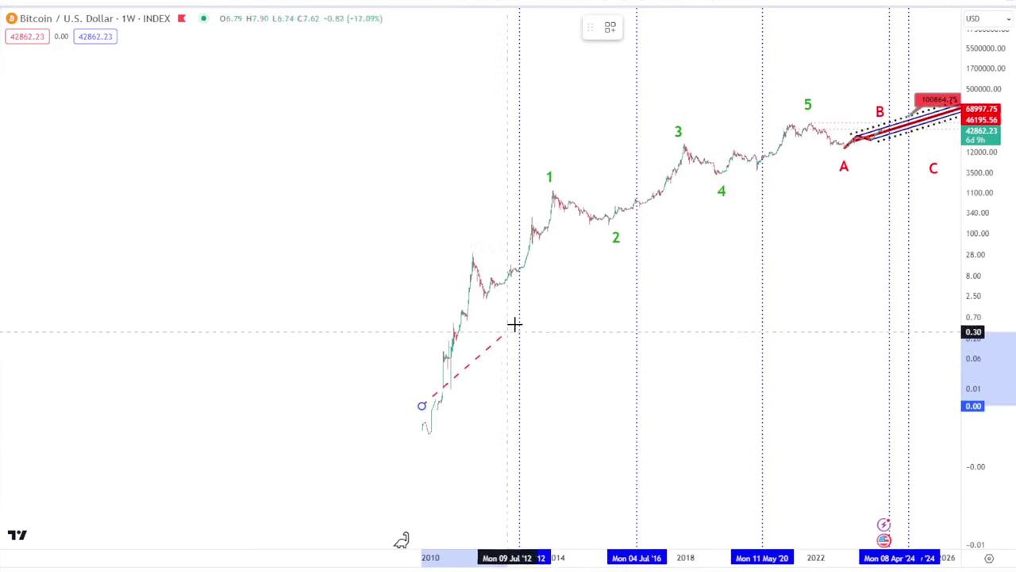
{"action": "left_click", "coordinate": [552, 289]}
{"action": "scroll", "coordinate": [762, 354], "scroll_direction": "up", "scroll_amount": 3}
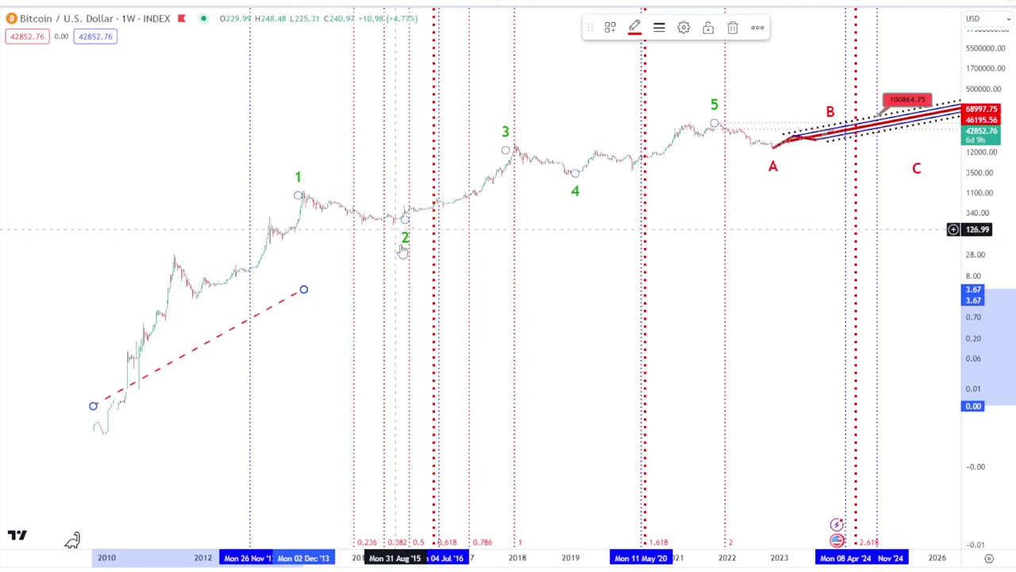
{"action": "scroll", "coordinate": [553, 333], "scroll_direction": "up", "scroll_amount": 5}
{"action": "left_click_drag", "start_coordinate": [331, 301], "coordinate": [709, 297]}
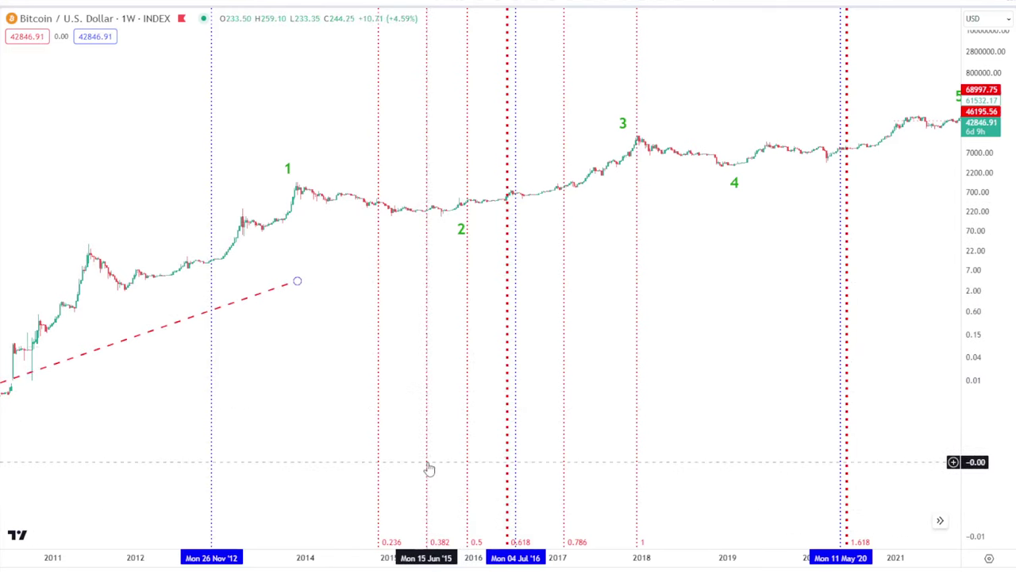
{"action": "scroll", "coordinate": [287, 358], "scroll_direction": "down", "scroll_amount": 4}
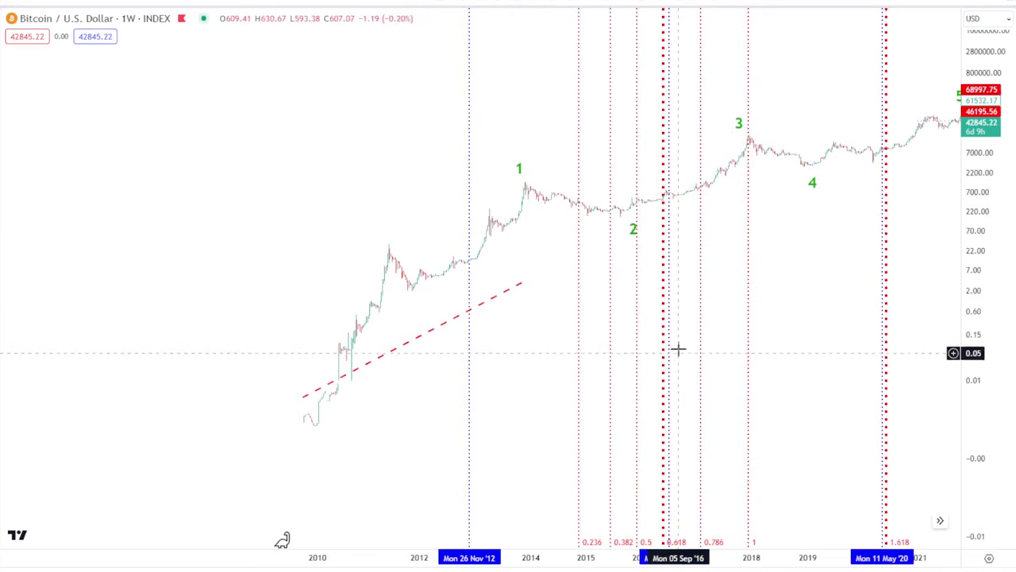
{"action": "left_click_drag", "start_coordinate": [824, 281], "coordinate": [435, 358]}
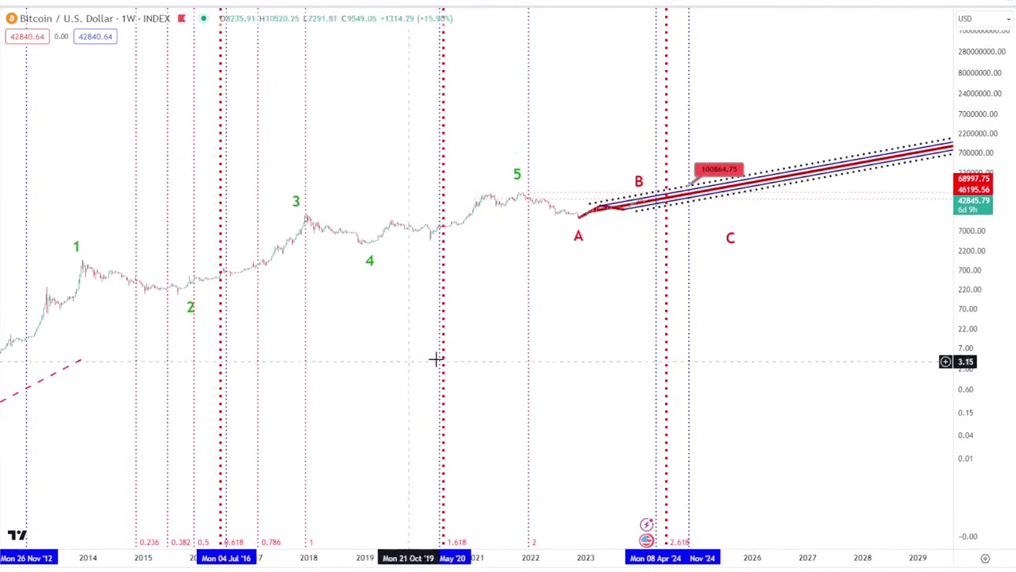
{"action": "scroll", "coordinate": [766, 321], "scroll_direction": "down", "scroll_amount": 10}
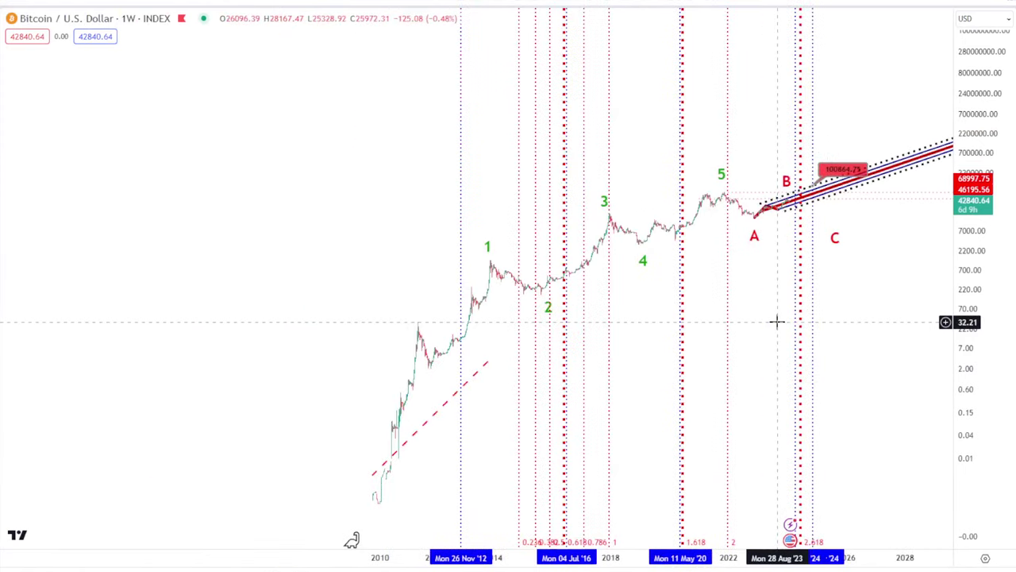
{"action": "scroll", "coordinate": [595, 351], "scroll_direction": "down", "scroll_amount": 5}
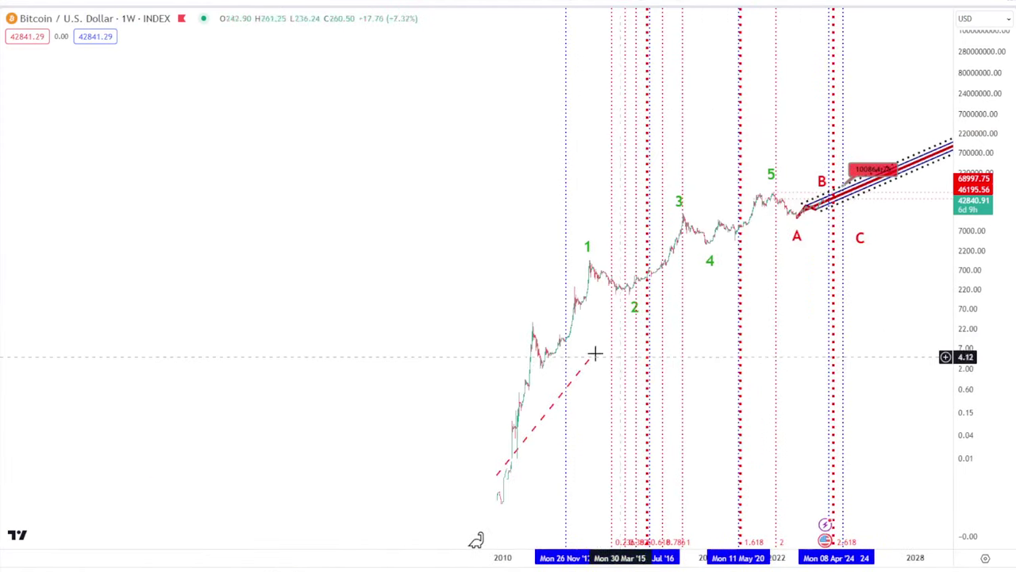
Step: Replace the Fibonacci time projection with one from 5 October 2009 to the wave 5 top on 25 October 2021
{"action": "left_click", "coordinate": [590, 359]}
{"action": "key", "text": "Delete"}
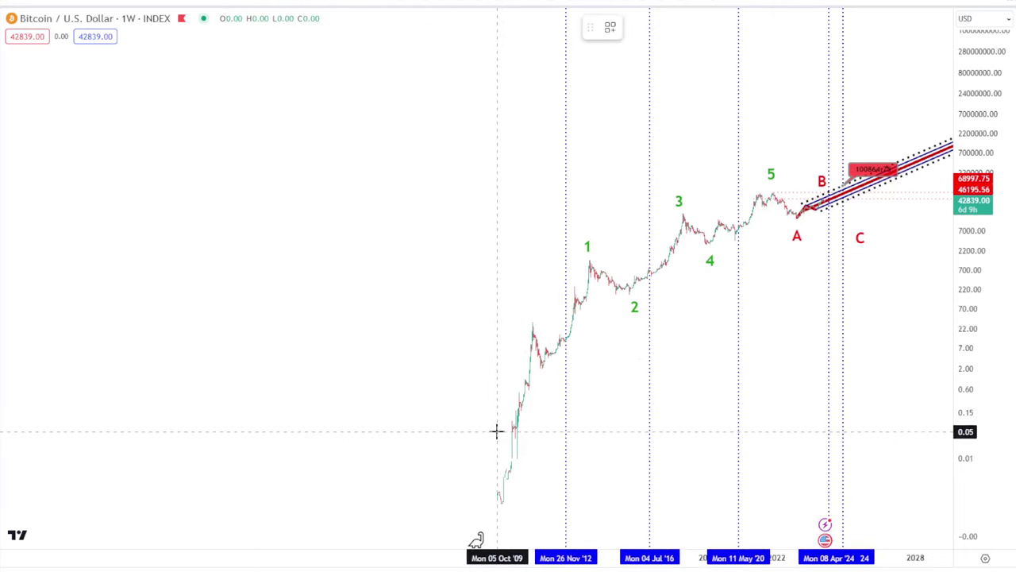
{"action": "left_click", "coordinate": [496, 431]}
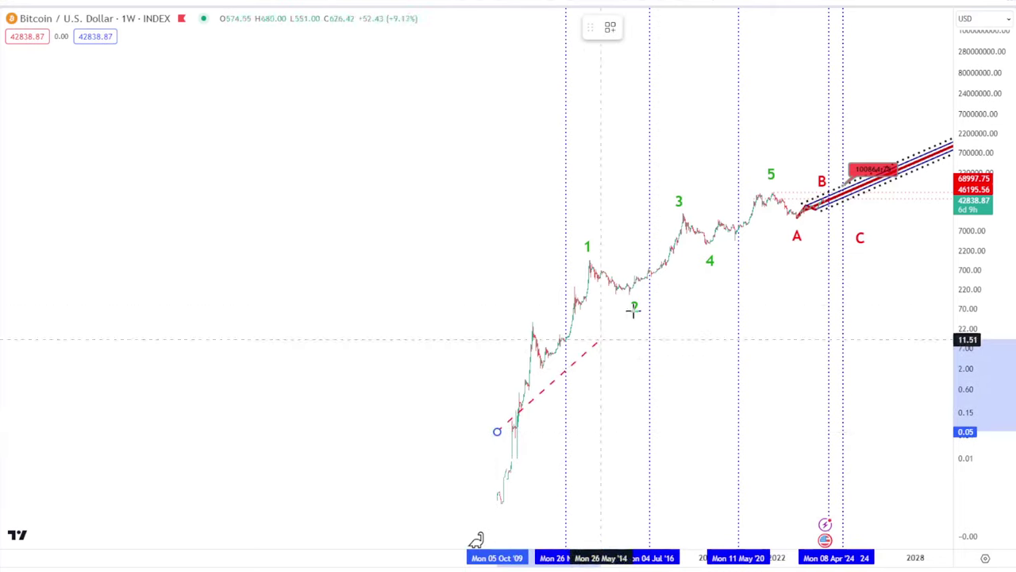
{"action": "left_click", "coordinate": [772, 238]}
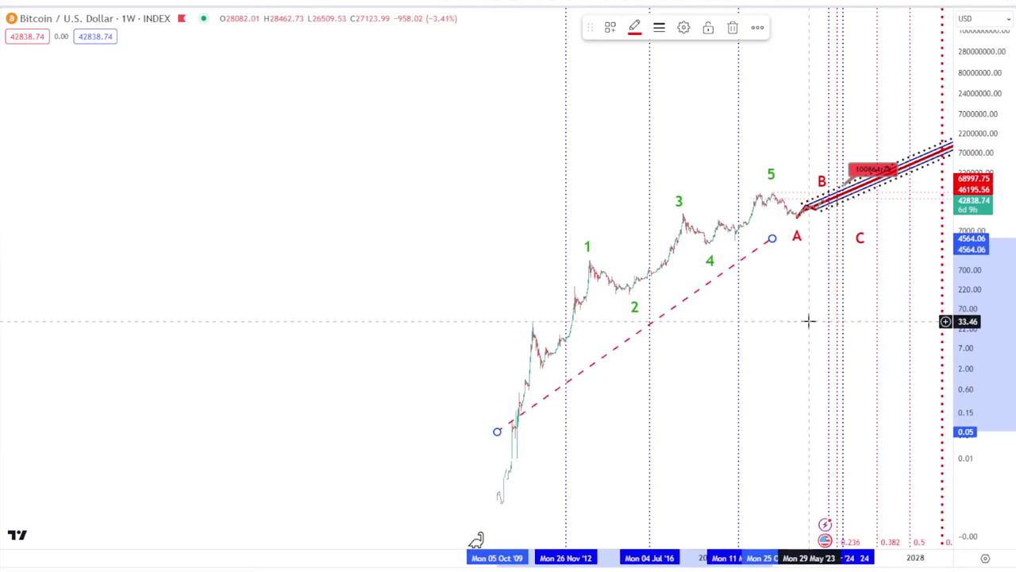
{"action": "left_click_drag", "start_coordinate": [807, 320], "coordinate": [571, 325]}
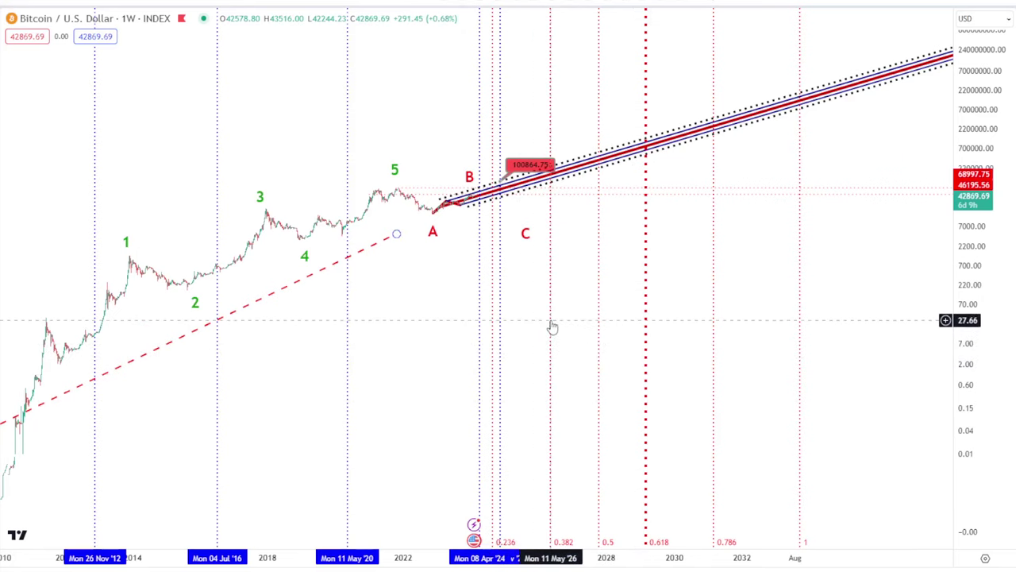
{"action": "left_click_drag", "start_coordinate": [970, 451], "coordinate": [941, 249]}
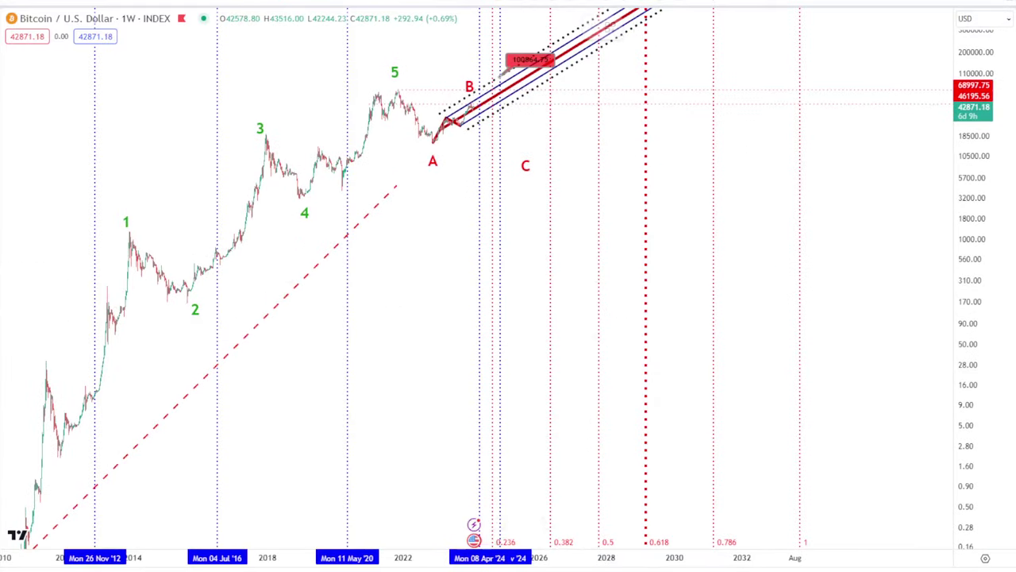
Step: Mark the 0.382 time level with a vertical line at 11 May 2026, and delete the Fibonacci time projection
{"action": "left_click", "coordinate": [549, 334]}
{"action": "right_click", "coordinate": [591, 317]}
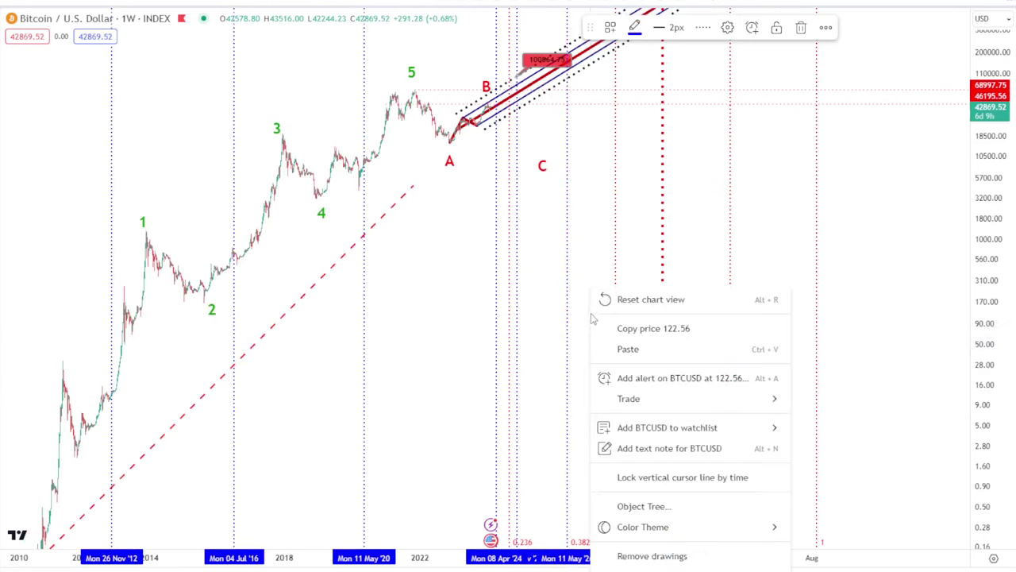
{"action": "left_click", "coordinate": [617, 264]}
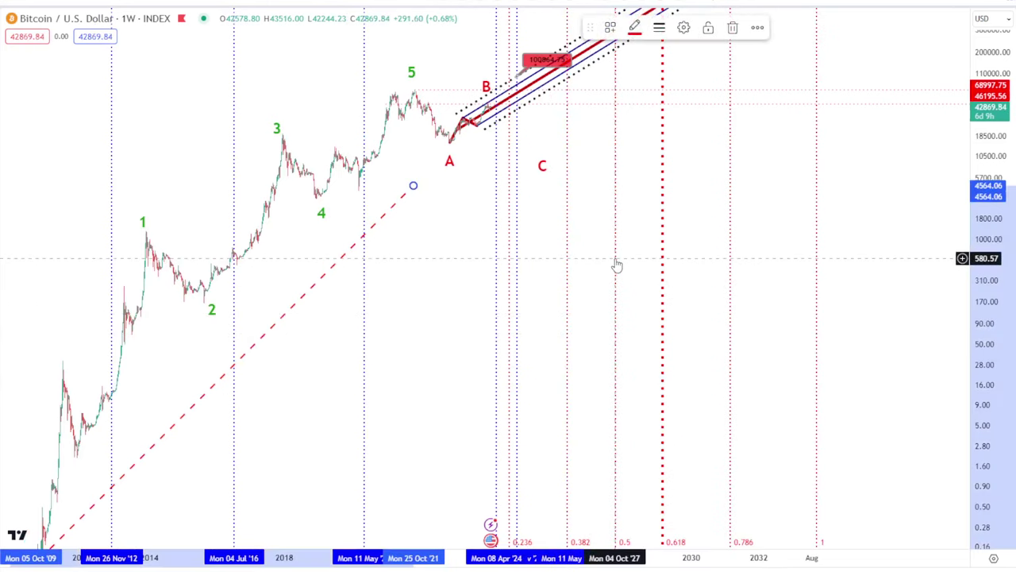
{"action": "key", "text": "Delete"}
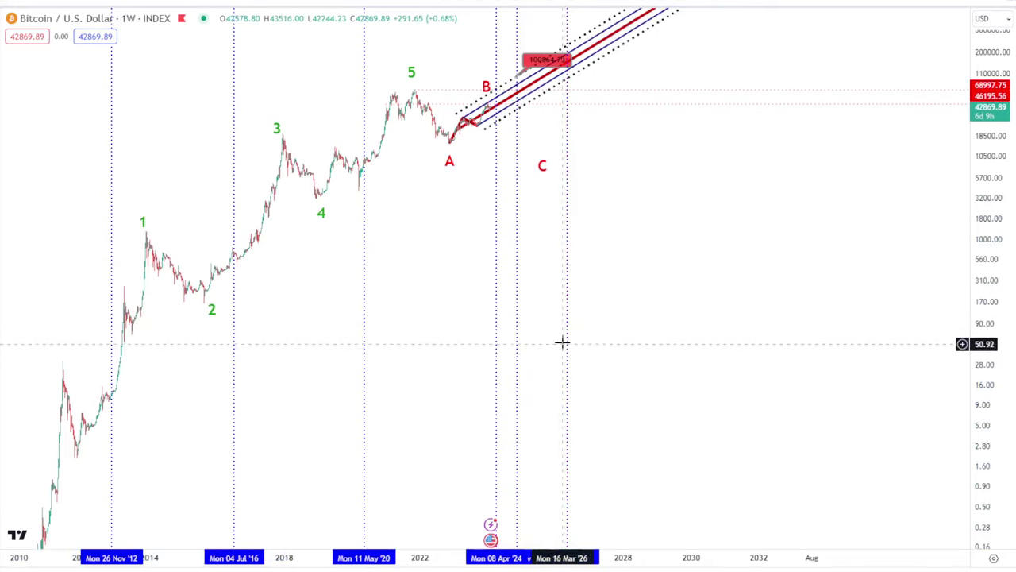
Step: Move the wave C point to about 23 March 2026 near 12,882, beside the May 2026 vertical line
{"action": "scroll", "coordinate": [653, 302], "scroll_direction": "up", "scroll_amount": 4}
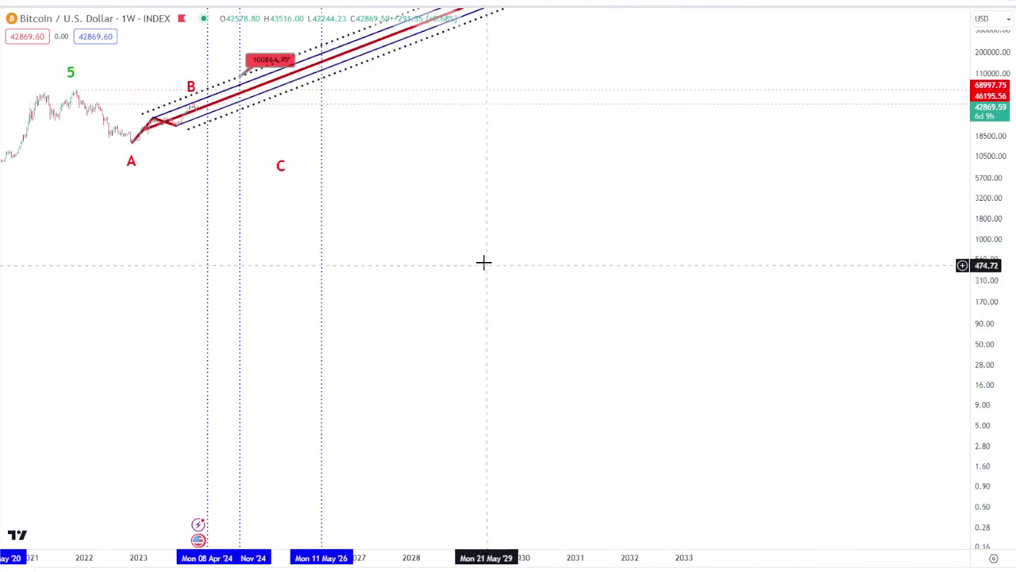
{"action": "left_click_drag", "start_coordinate": [483, 263], "coordinate": [721, 315]}
{"action": "left_click_drag", "start_coordinate": [997, 369], "coordinate": [676, 362]}
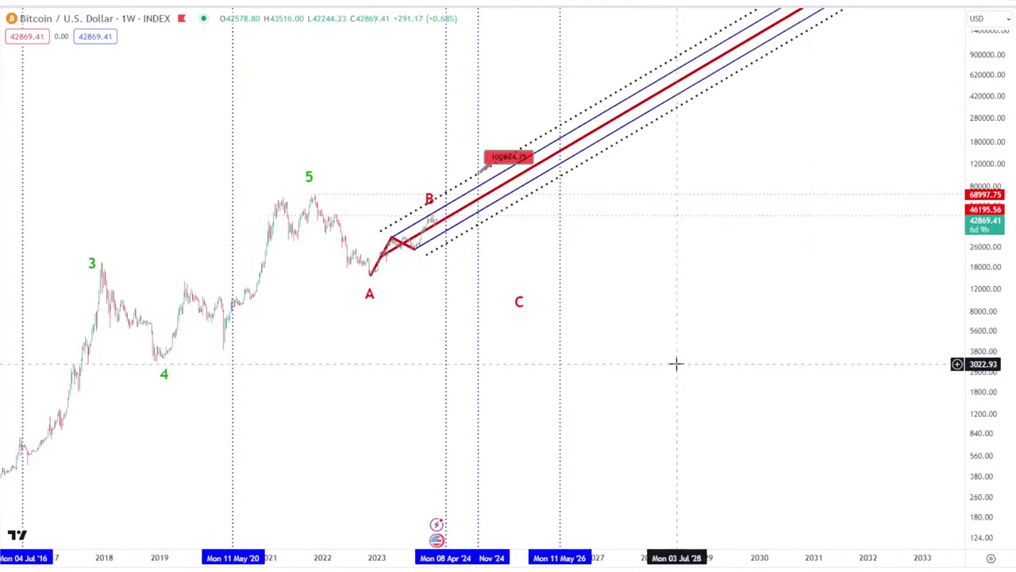
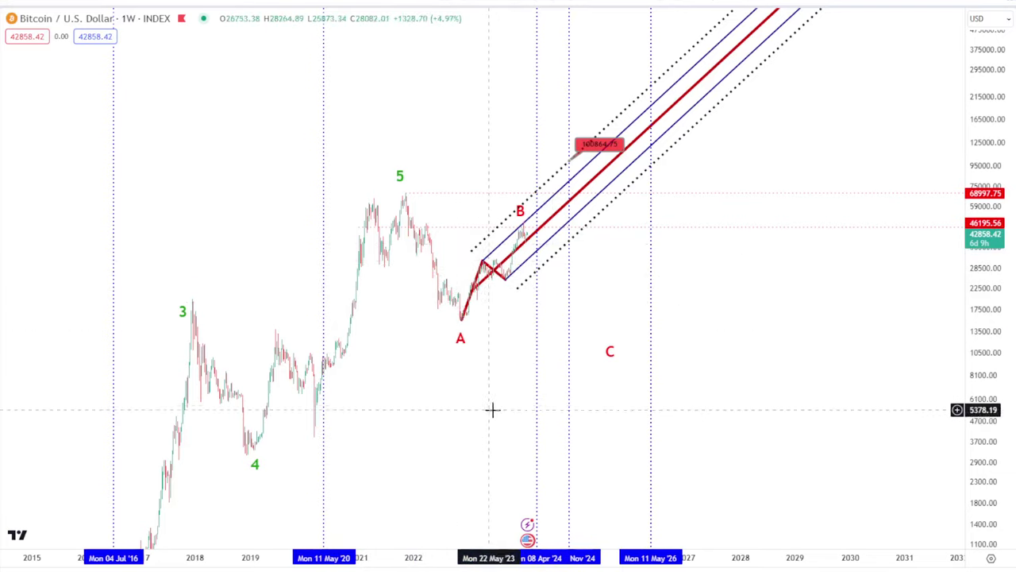
{"action": "mouse_move", "coordinate": [610, 342]}
{"action": "left_mouse_down"}
{"action": "mouse_move", "coordinate": [689, 340]}
{"action": "mouse_move", "coordinate": [646, 339]}
{"action": "left_mouse_up"}
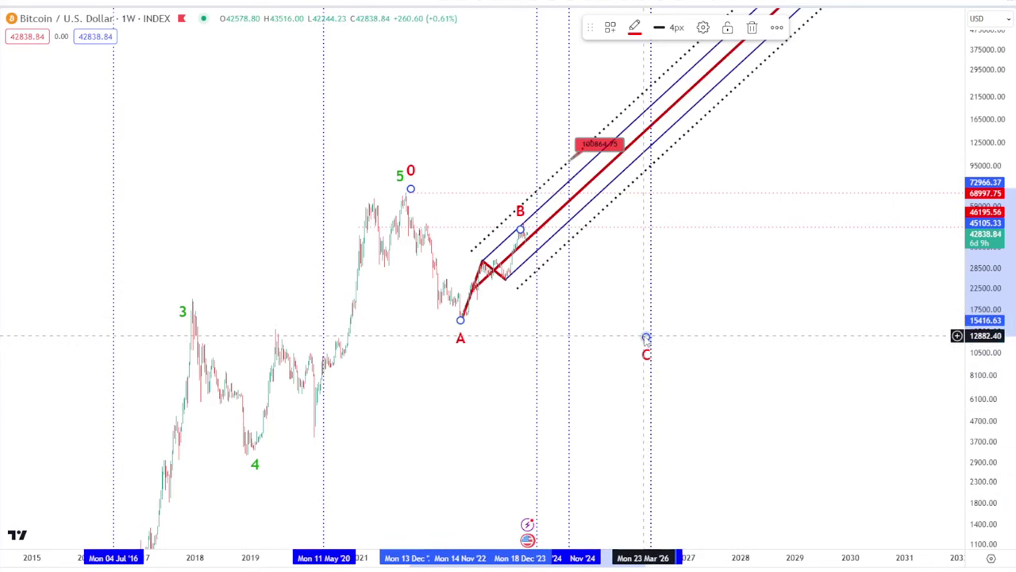
Step: Replace the ABC correction with an ABCDE triangle from the October 2021 wave 5 top, ending with E around September 2025 near 30,624
{"action": "left_click", "coordinate": [751, 27]}
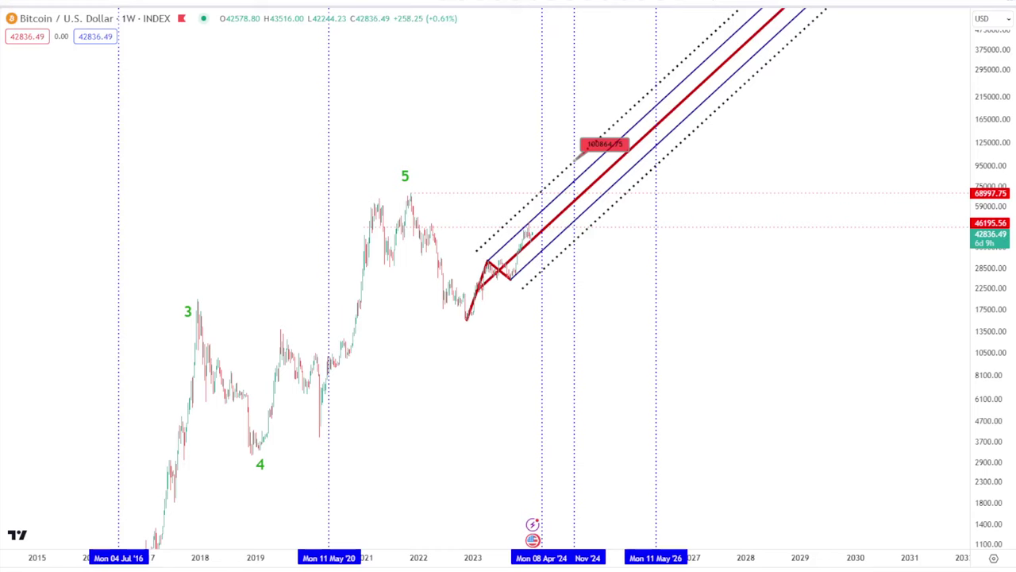
{"action": "left_click", "coordinate": [405, 194]}
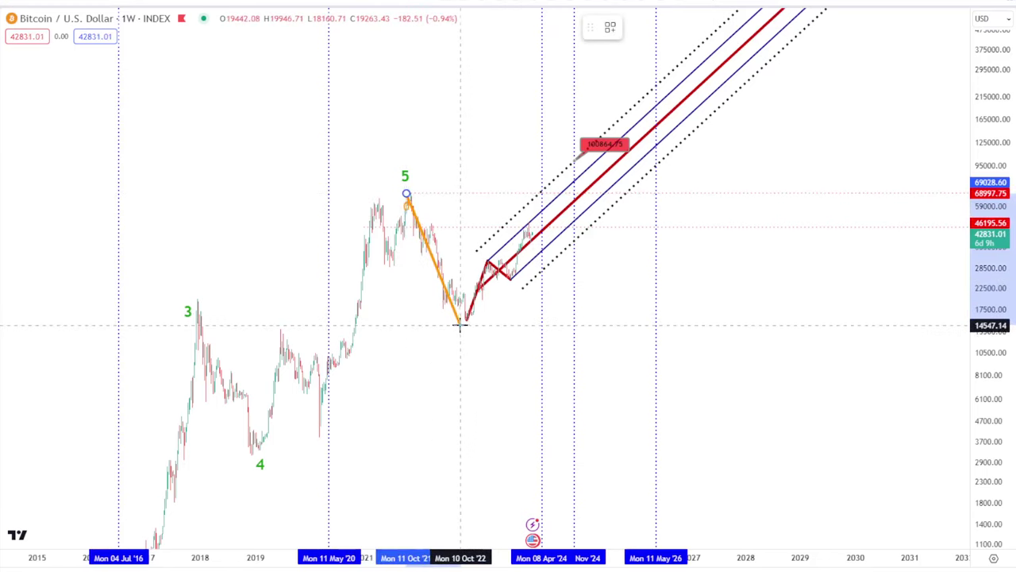
{"action": "left_click", "coordinate": [460, 324]}
{"action": "left_click", "coordinate": [529, 223]}
{"action": "left_click", "coordinate": [563, 279]}
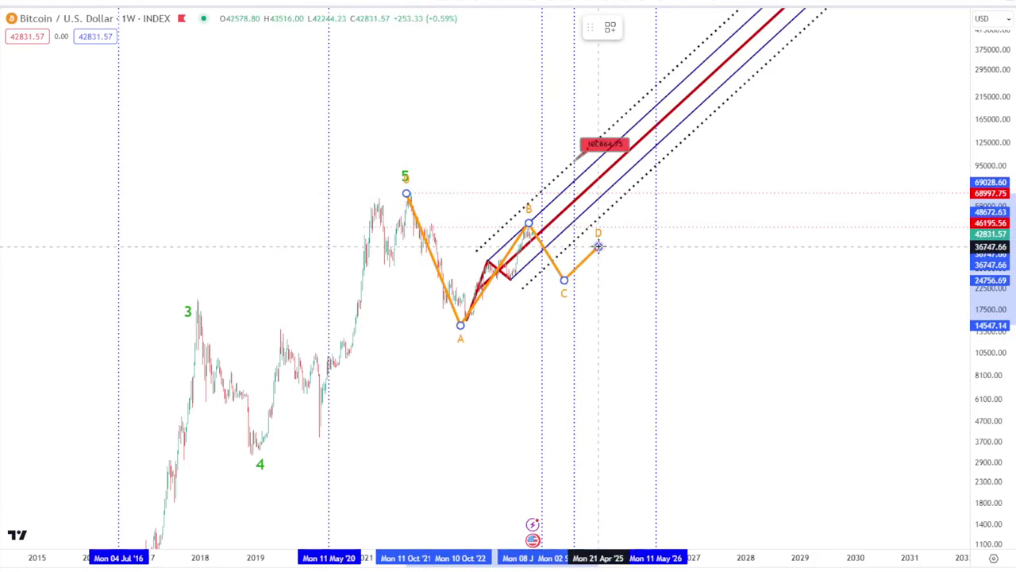
{"action": "left_click", "coordinate": [597, 247]}
{"action": "left_click", "coordinate": [617, 262]}
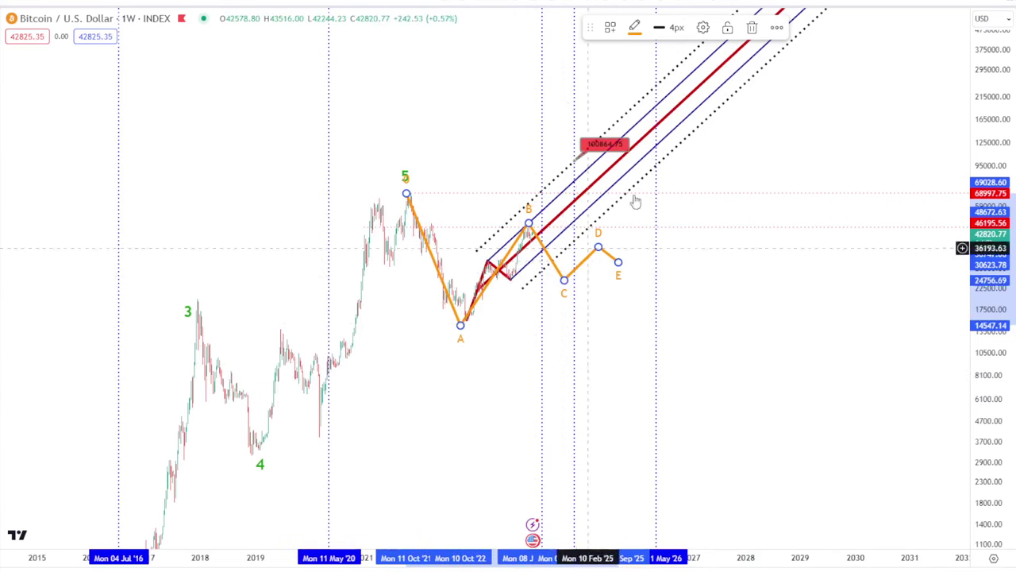
Step: Replace the triangle with an ABC correction: A at 19 September 2022 near 15,695, B at 15 April 2024 near 68,506, C around December 2024 near 15,459
{"action": "left_click", "coordinate": [751, 27]}
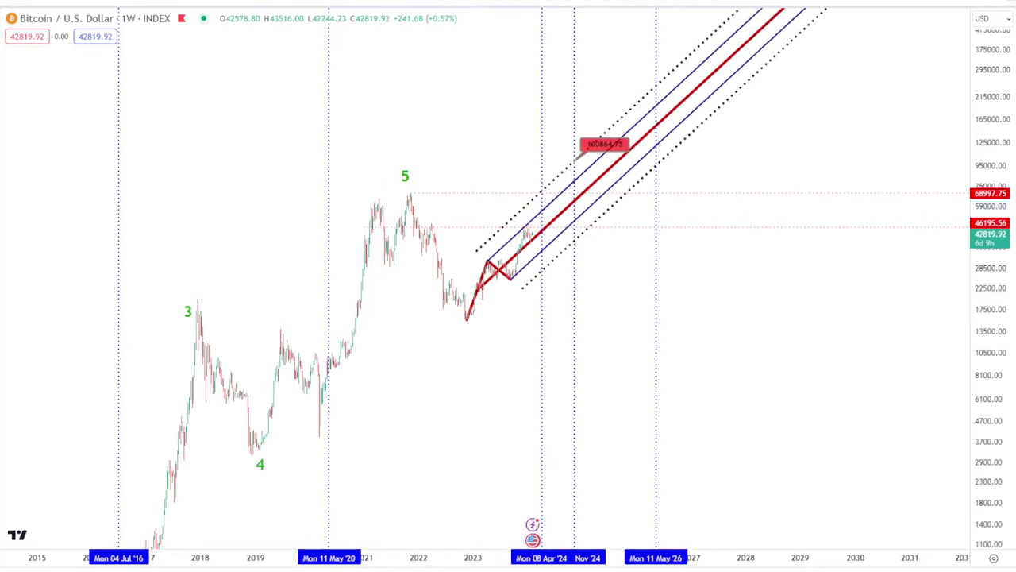
{"action": "left_click", "coordinate": [402, 195]}
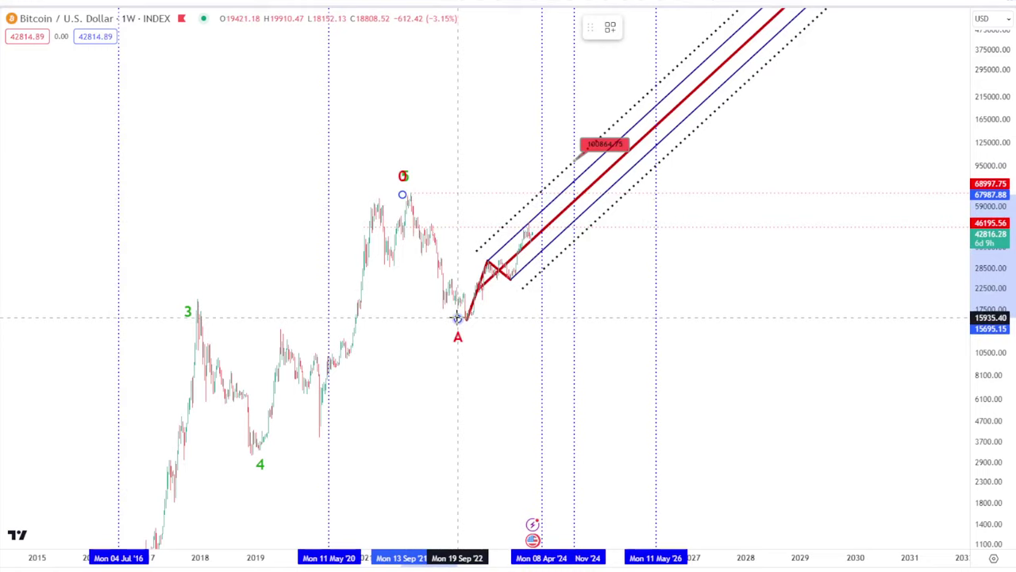
{"action": "left_click", "coordinate": [457, 317]}
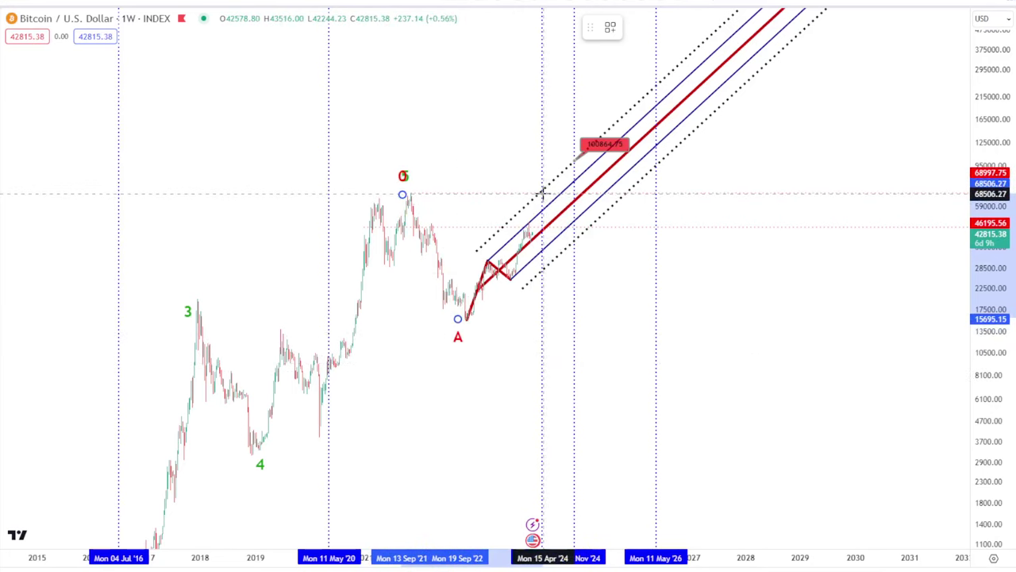
{"action": "left_click", "coordinate": [542, 193]}
{"action": "left_click", "coordinate": [582, 320]}
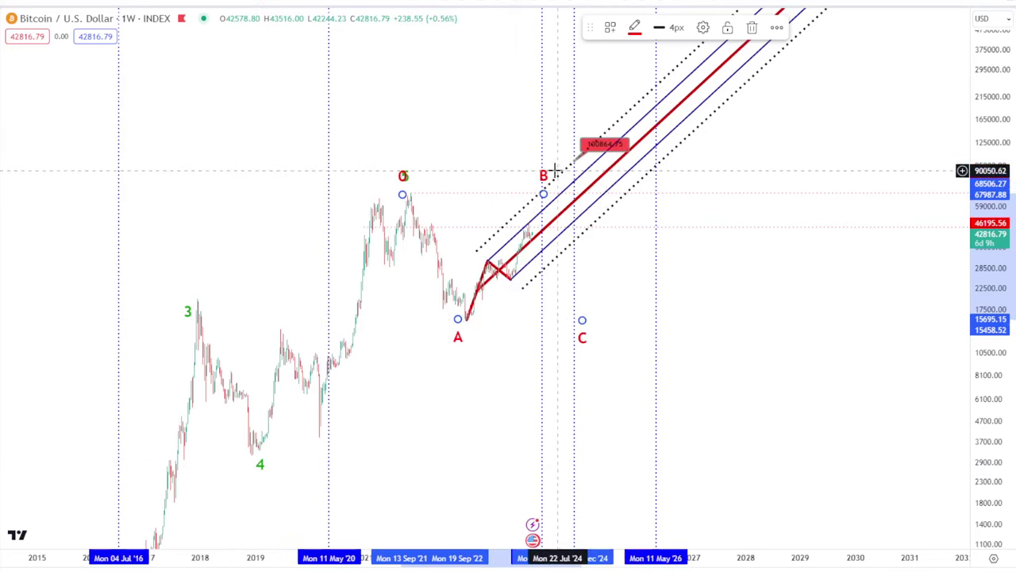
Step: Move the wave B point to about 23 September 2024 near 90,737 and the wave C point to about October 2025 near 28,000
{"action": "left_click_drag", "start_coordinate": [545, 180], "coordinate": [567, 170]}
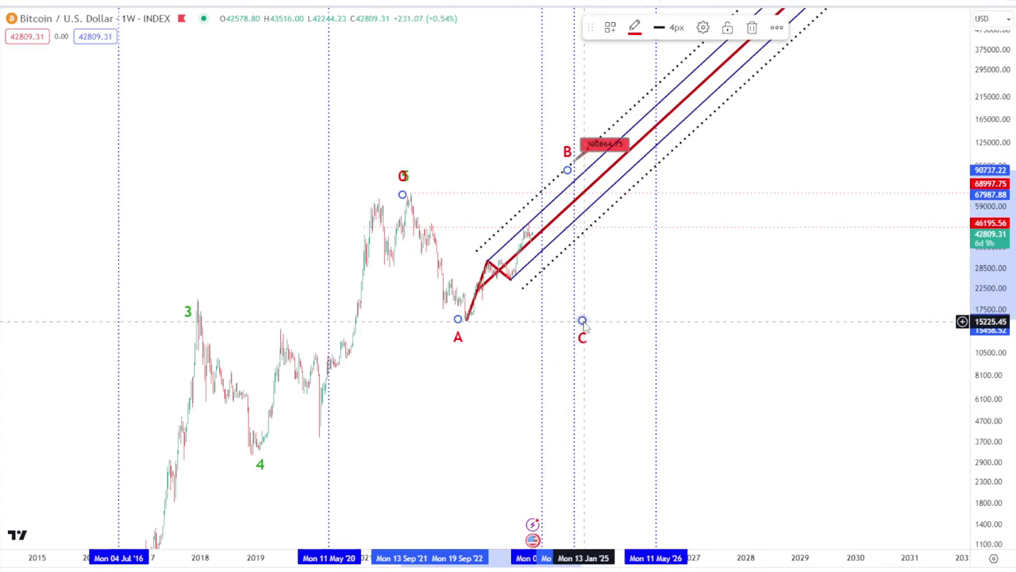
{"action": "mouse_move", "coordinate": [582, 320]}
{"action": "left_mouse_down"}
{"action": "mouse_move", "coordinate": [607, 256]}
{"action": "mouse_move", "coordinate": [471, 299]}
{"action": "mouse_move", "coordinate": [633, 342]}
{"action": "mouse_move", "coordinate": [635, 352]}
{"action": "left_mouse_up"}
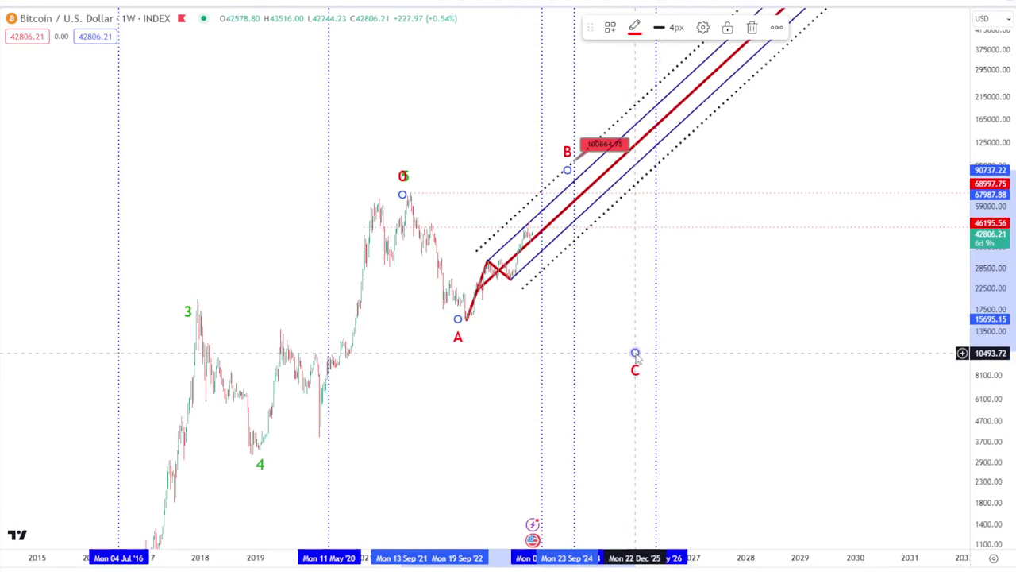
{"action": "left_click_drag", "start_coordinate": [636, 353], "coordinate": [624, 274]}
{"action": "left_click", "coordinate": [722, 315]}
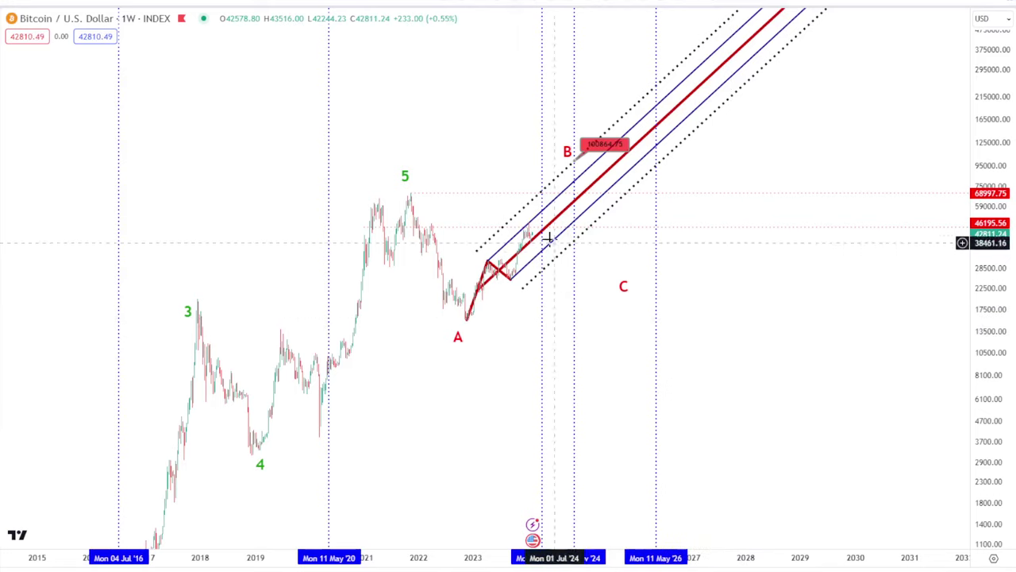
Step: Move the wave C point to about 13 April 2026 near 28,398, just before the May 2026 vertical line
{"action": "scroll", "coordinate": [511, 266], "scroll_direction": "up", "scroll_amount": 2}
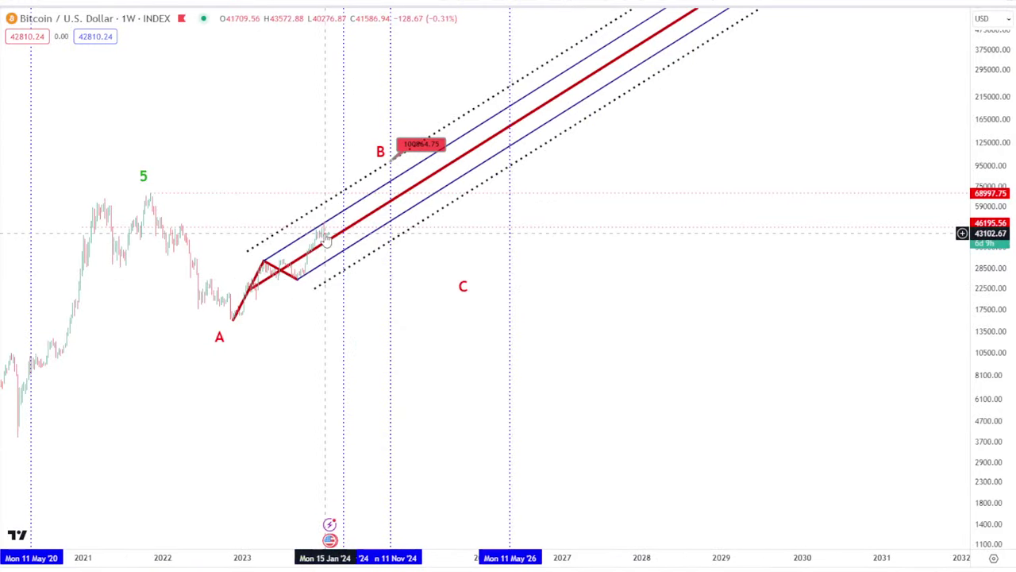
{"action": "left_click_drag", "start_coordinate": [424, 307], "coordinate": [566, 315]}
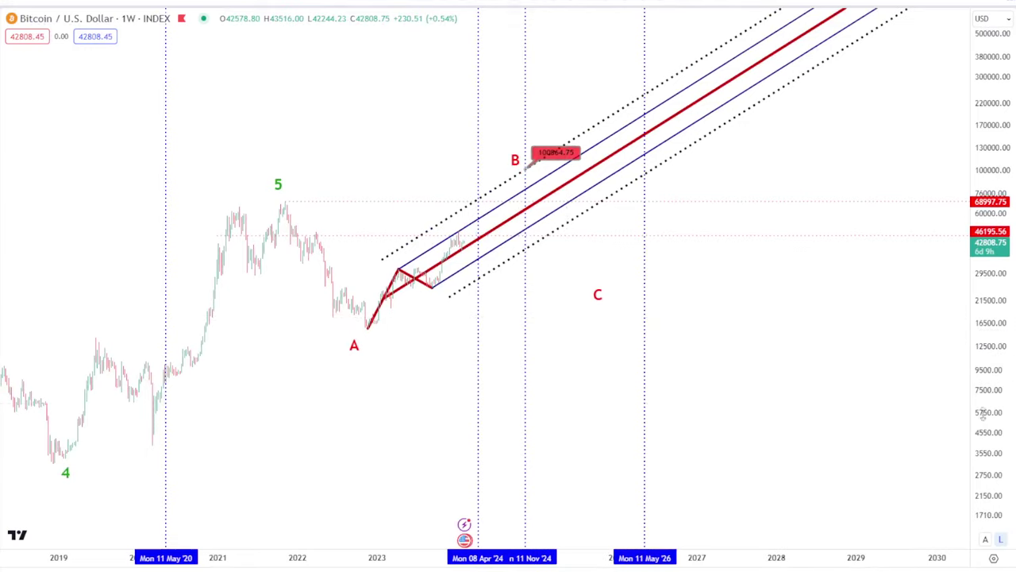
{"action": "left_click_drag", "start_coordinate": [975, 270], "coordinate": [974, 306]}
{"action": "left_click_drag", "start_coordinate": [603, 248], "coordinate": [526, 261]}
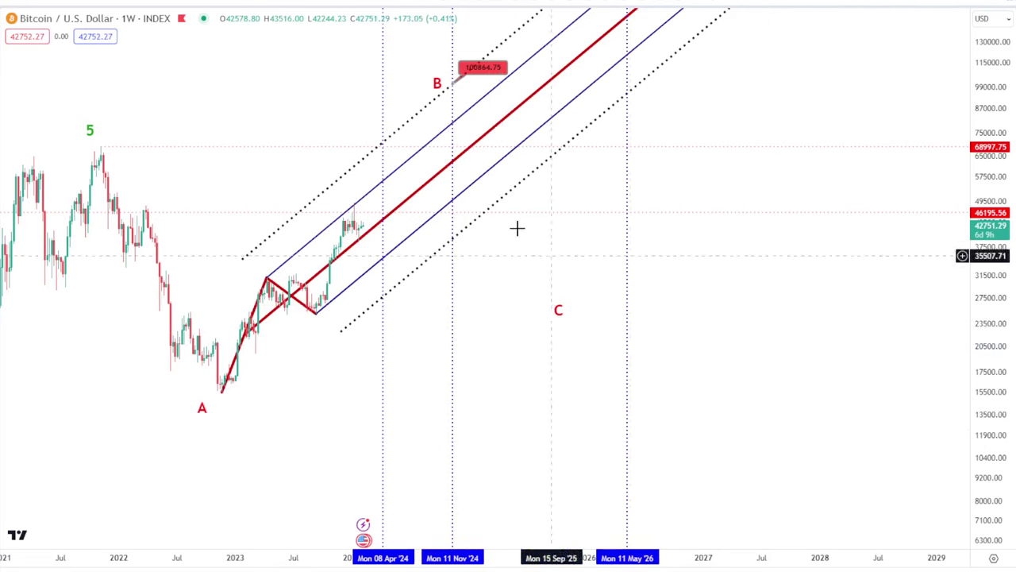
{"action": "scroll", "coordinate": [503, 233], "scroll_direction": "down", "scroll_amount": 1}
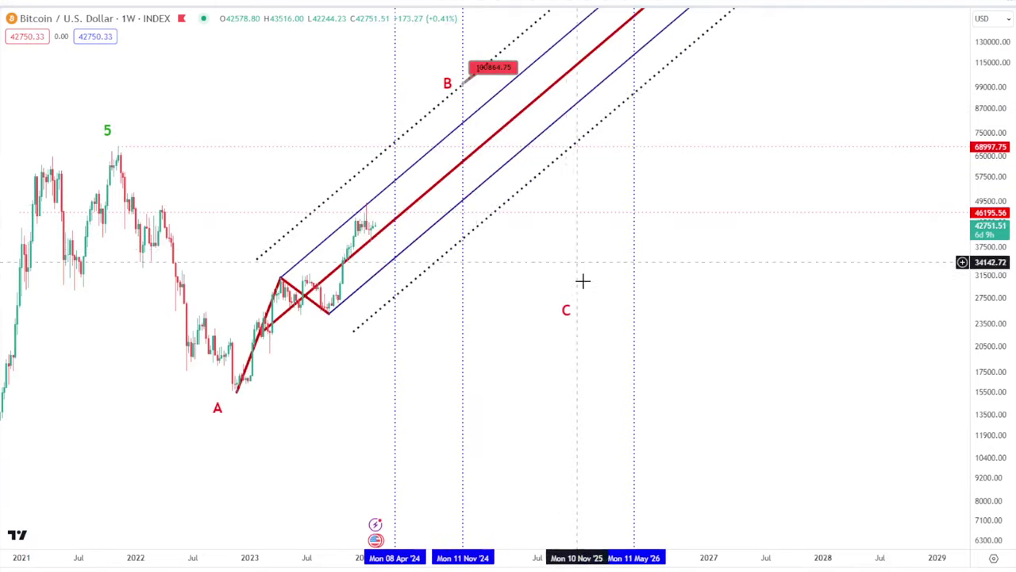
{"action": "left_click", "coordinate": [568, 308]}
{"action": "mouse_move", "coordinate": [570, 309]}
{"action": "left_mouse_down"}
{"action": "mouse_move", "coordinate": [624, 301]}
{"action": "mouse_move", "coordinate": [624, 292]}
{"action": "left_mouse_up"}
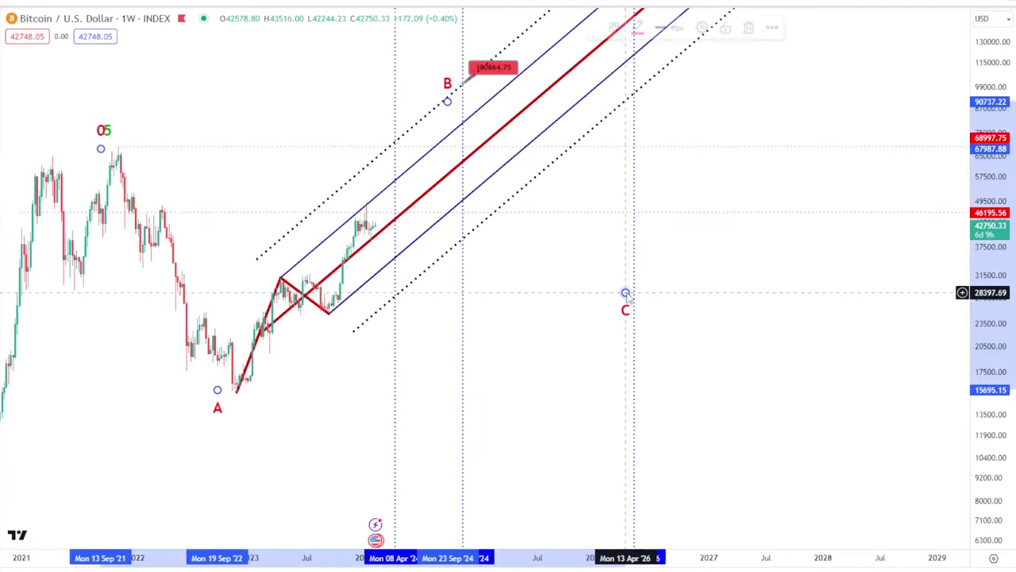
{"action": "left_click", "coordinate": [717, 302]}
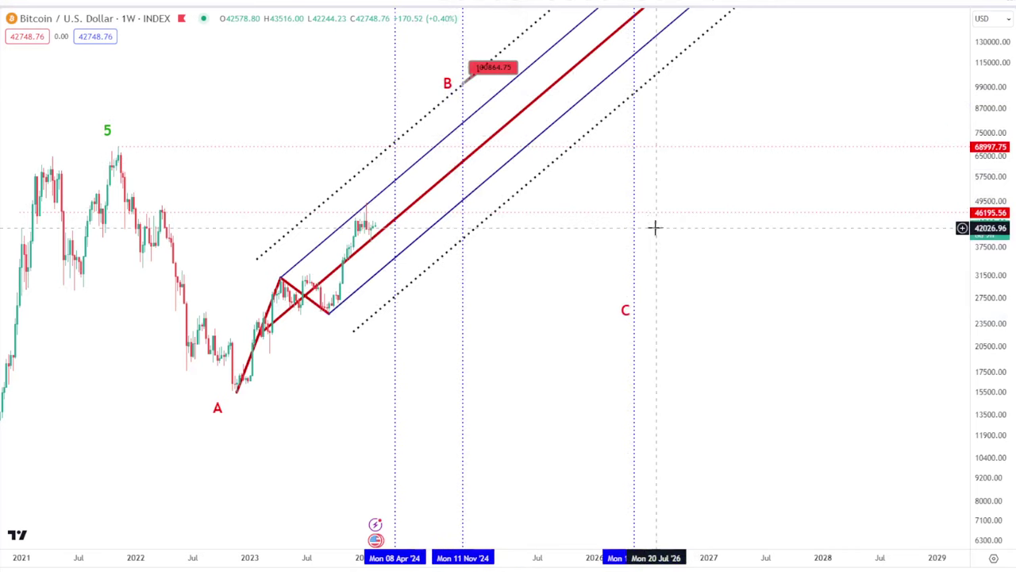
Step: Move the wave C point to about 2 February 2026 near 26,776 and the wave B point to about 28 October 2024 near 98,007
{"action": "left_click_drag", "start_coordinate": [627, 313], "coordinate": [604, 322]}
{"action": "left_click_drag", "start_coordinate": [447, 103], "coordinate": [508, 73]}
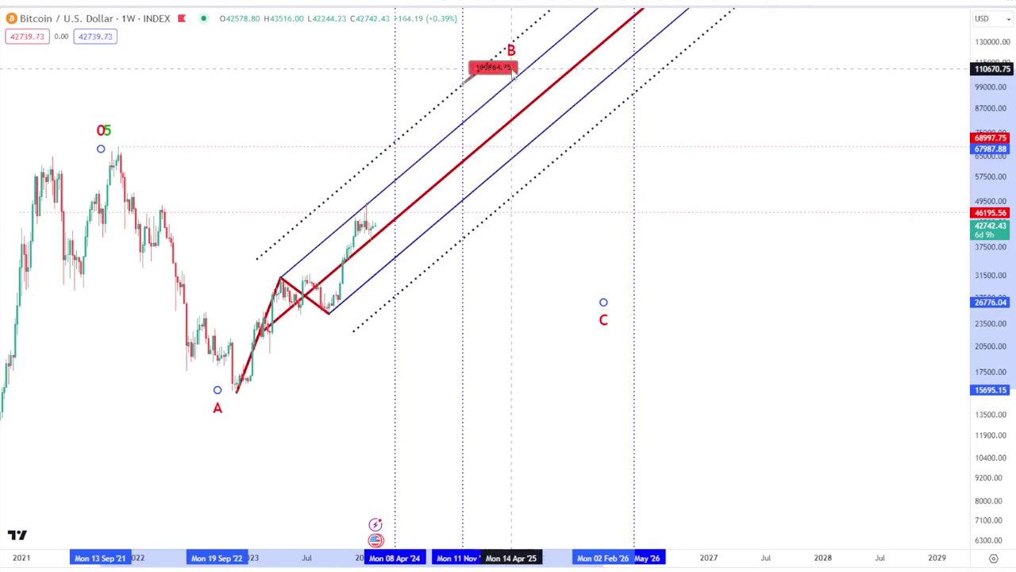
{"action": "left_click_drag", "start_coordinate": [511, 69], "coordinate": [461, 91]}
{"action": "left_click", "coordinate": [714, 277]}
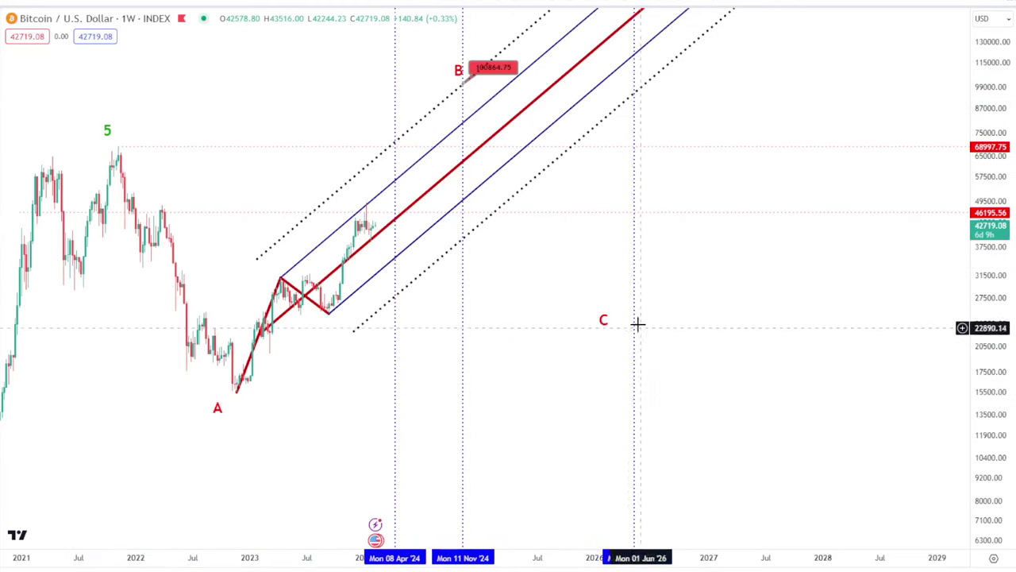
{"action": "scroll", "coordinate": [545, 316], "scroll_direction": "down", "scroll_amount": 3}
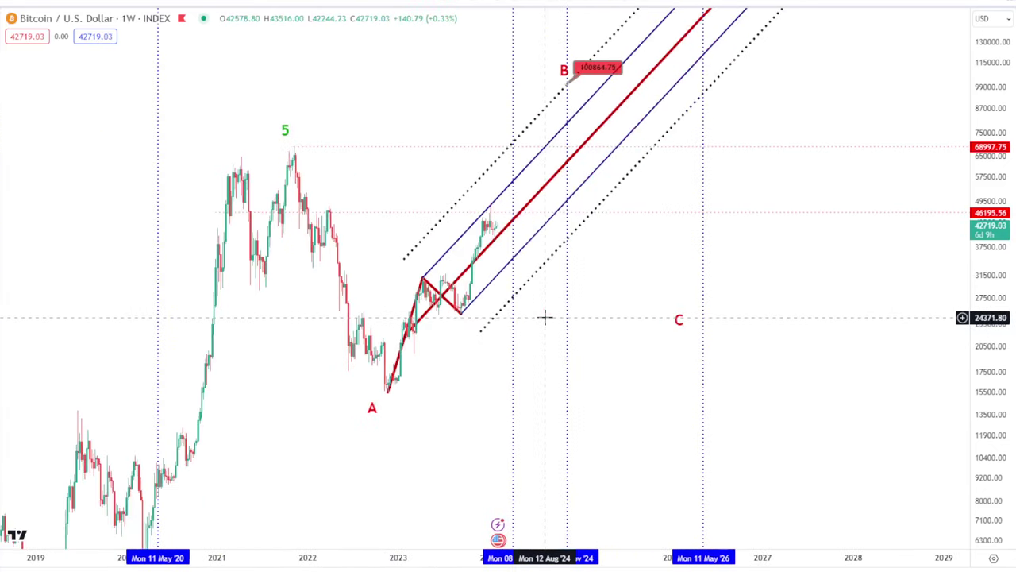
{"action": "left_click", "coordinate": [679, 323]}
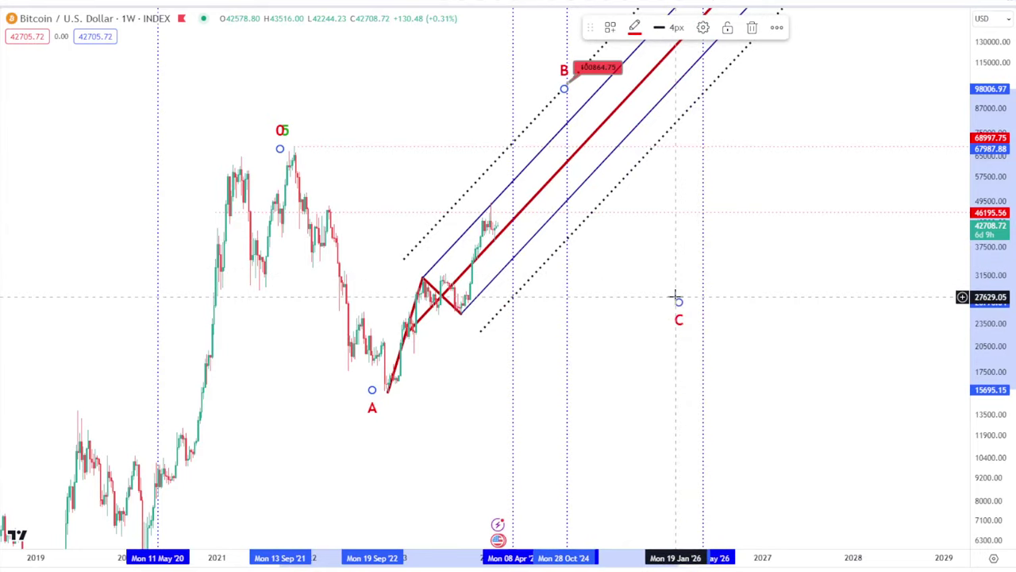
{"action": "left_click", "coordinate": [622, 341]}
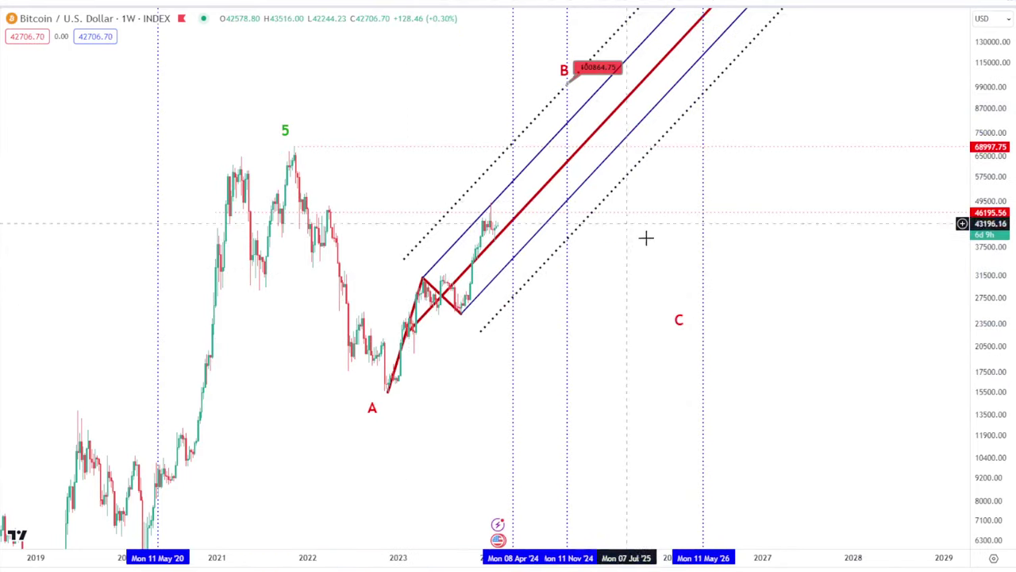
Step: Draw a trend-based Fibonacci extension from the wave A low through about 15,467, 31,199 and 24,952, examine its levels, and delete it
{"action": "scroll", "coordinate": [394, 279], "scroll_direction": "up", "scroll_amount": 3}
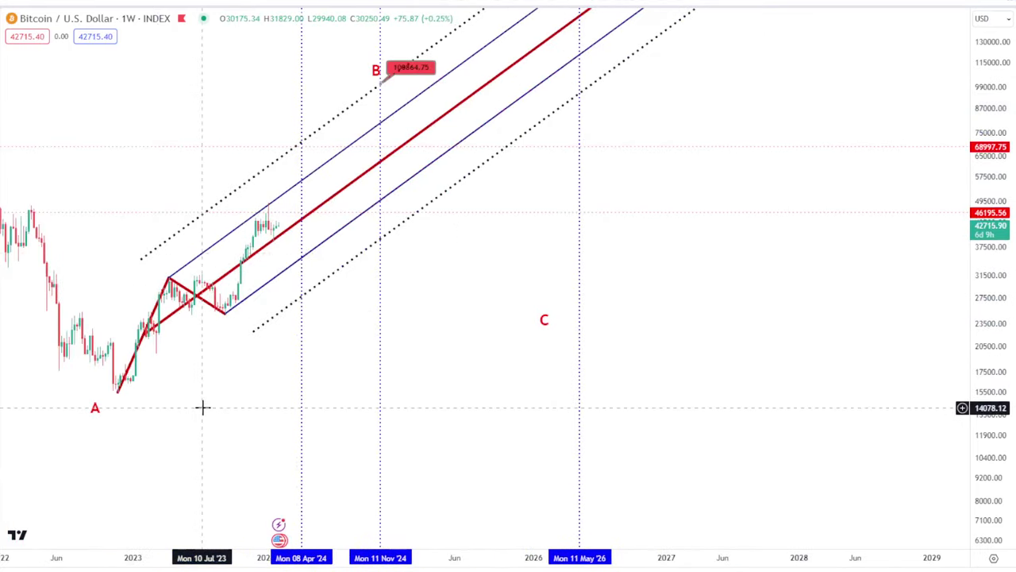
{"action": "left_click_drag", "start_coordinate": [202, 408], "coordinate": [437, 385]}
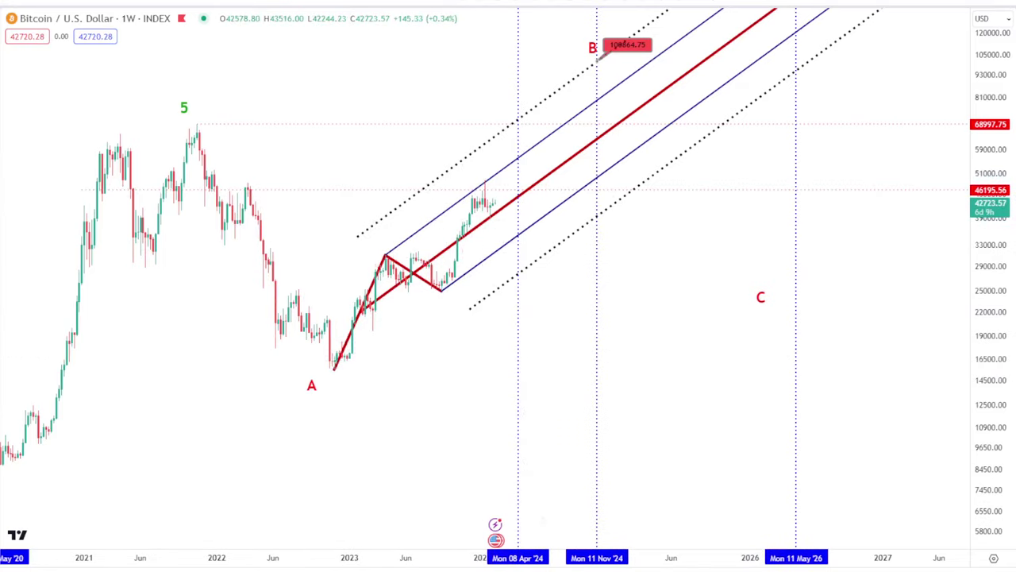
{"action": "left_click", "coordinate": [316, 369]}
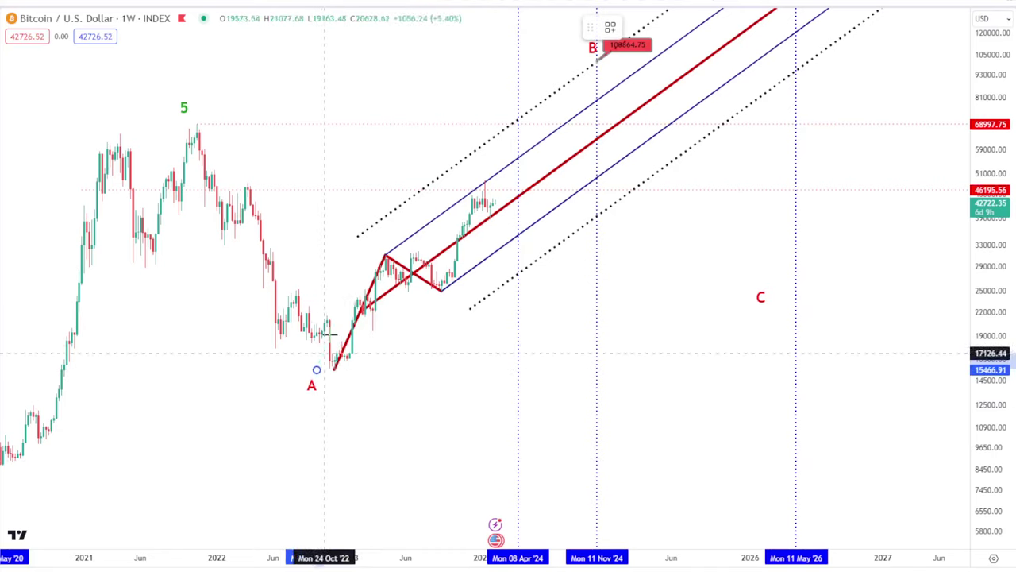
{"action": "left_click", "coordinate": [367, 254]}
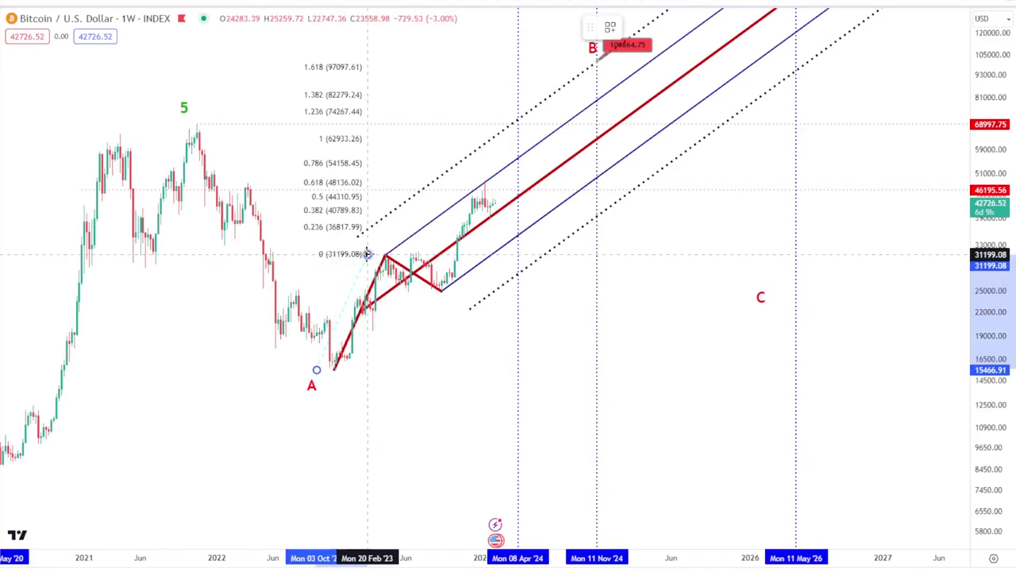
{"action": "left_click", "coordinate": [540, 290]}
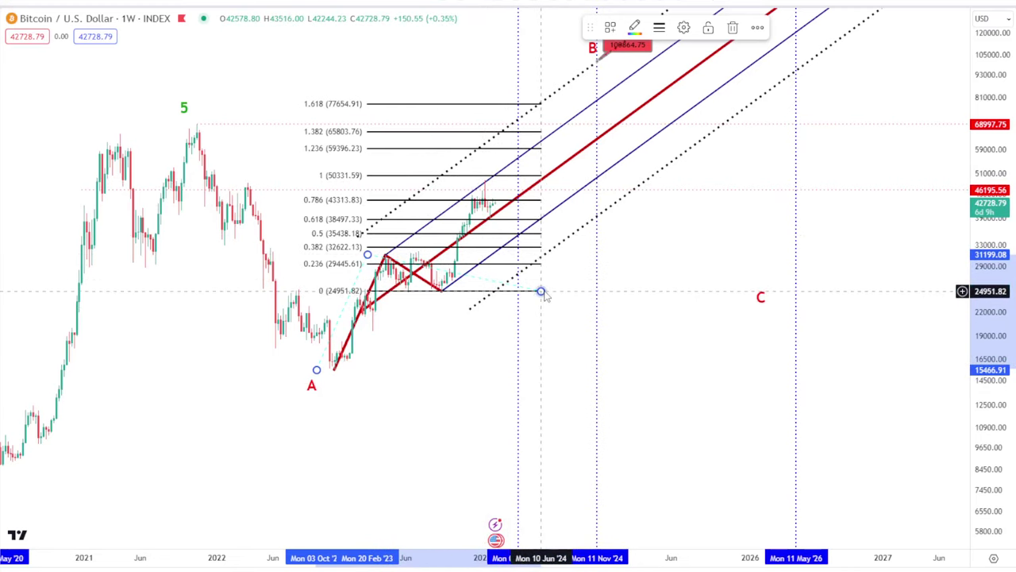
{"action": "left_click", "coordinate": [734, 27]}
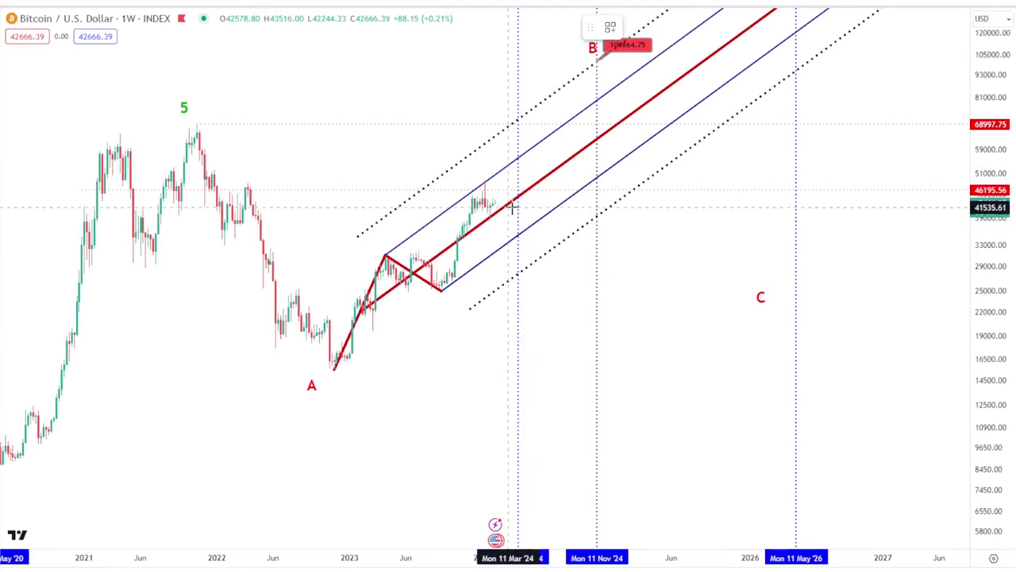
Step: Draw a path arrow from the current price down to about 35,230, up to the upper dotted line, back to about 70,000 and up to wave B
{"action": "left_click_drag", "start_coordinate": [500, 208], "coordinate": [516, 232]}
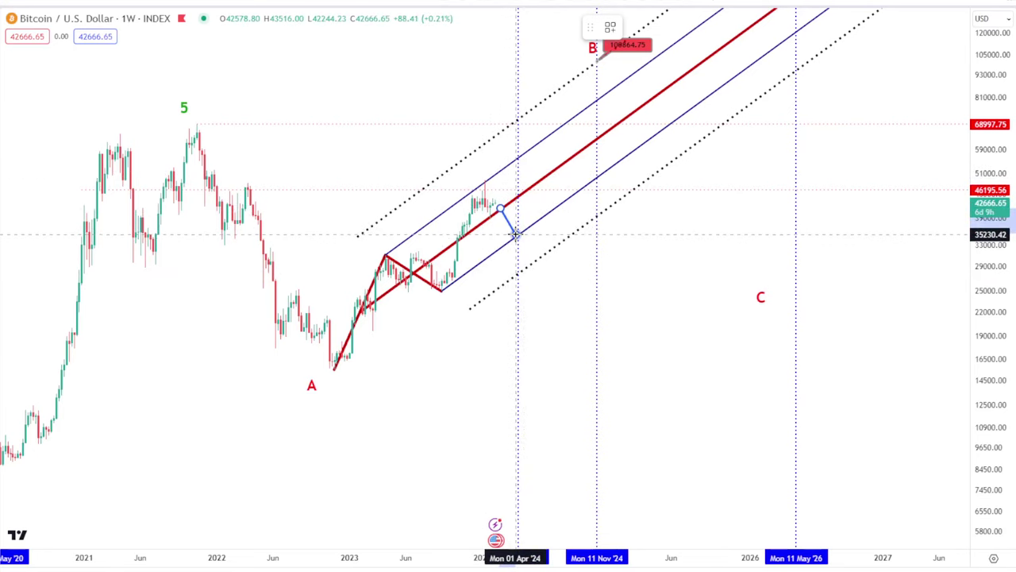
{"action": "left_click", "coordinate": [516, 233]}
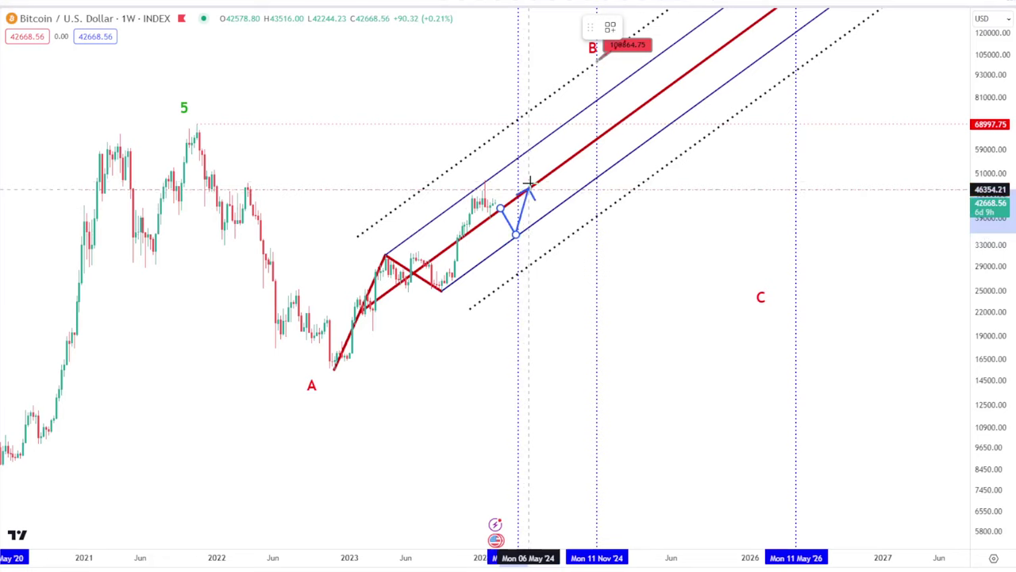
{"action": "left_click", "coordinate": [546, 101]}
{"action": "left_click", "coordinate": [569, 120]}
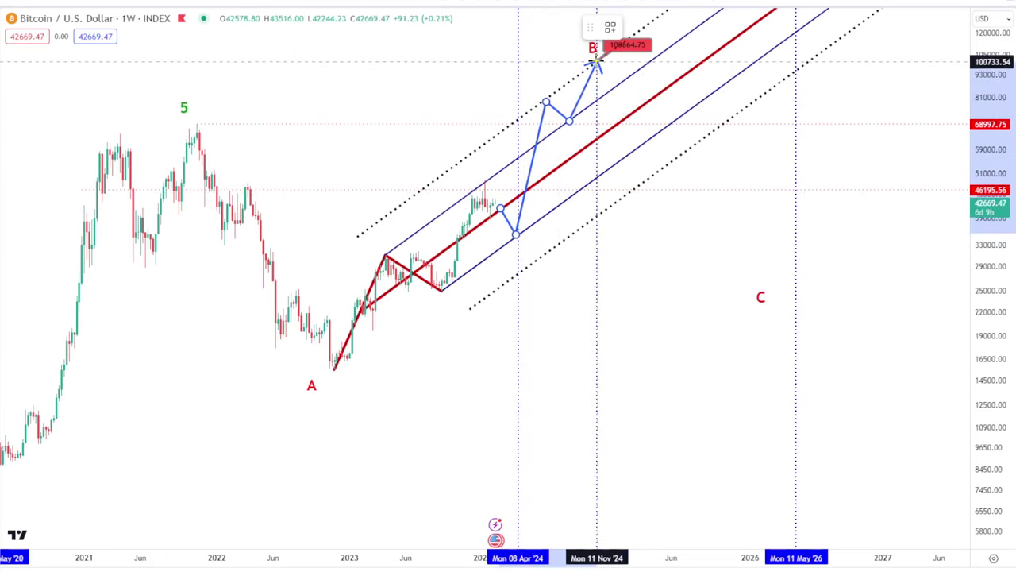
{"action": "left_click", "coordinate": [597, 62]}
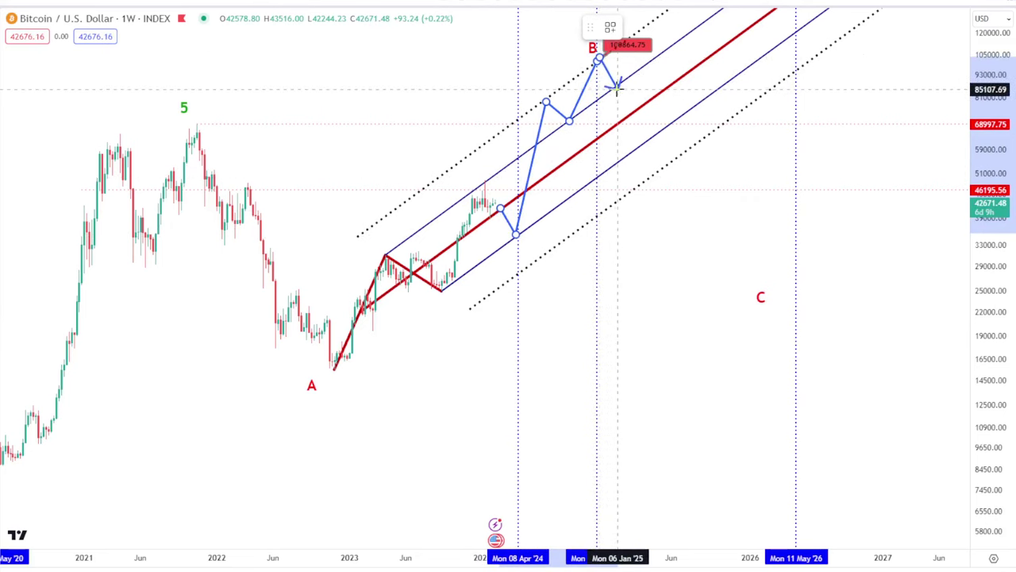
{"action": "double_click", "coordinate": [597, 58]}
{"action": "key", "text": "Escape"}
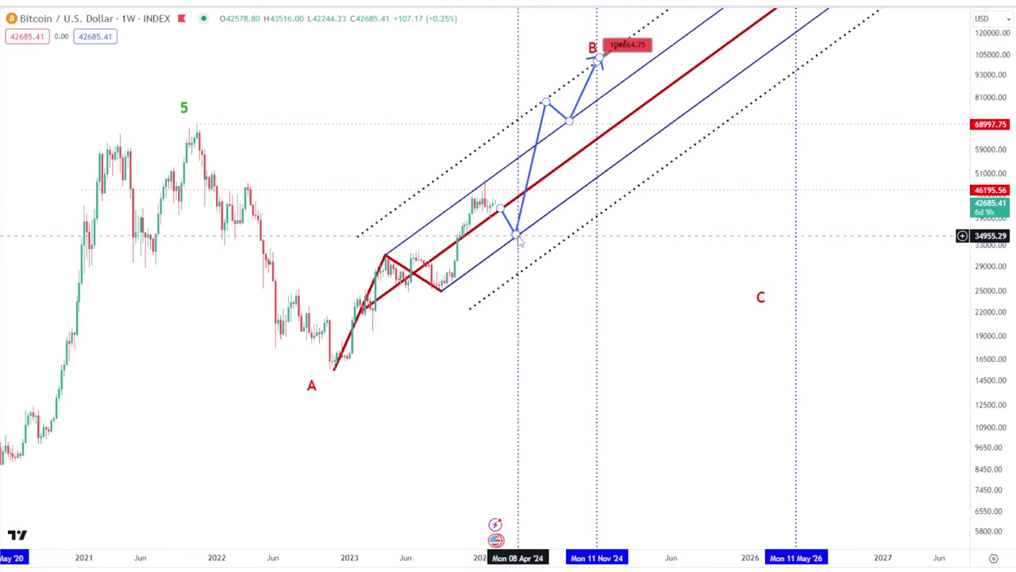
Step: Raise the path's April 2024 point from the lower channel line to just below the 46,195.56 level
{"action": "left_click_drag", "start_coordinate": [517, 231], "coordinate": [518, 194]}
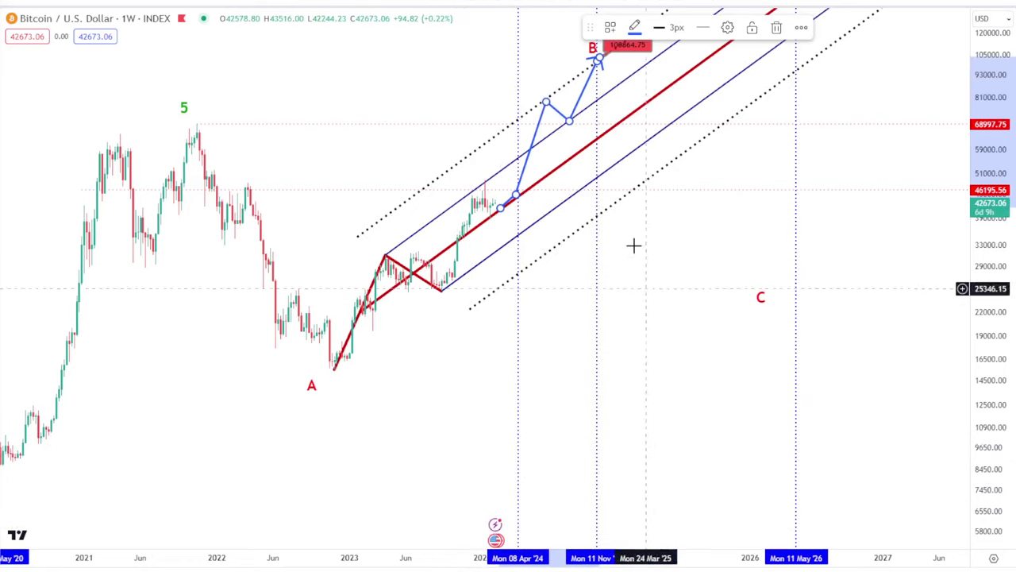
{"action": "scroll", "coordinate": [926, 287], "scroll_direction": "down", "scroll_amount": 2}
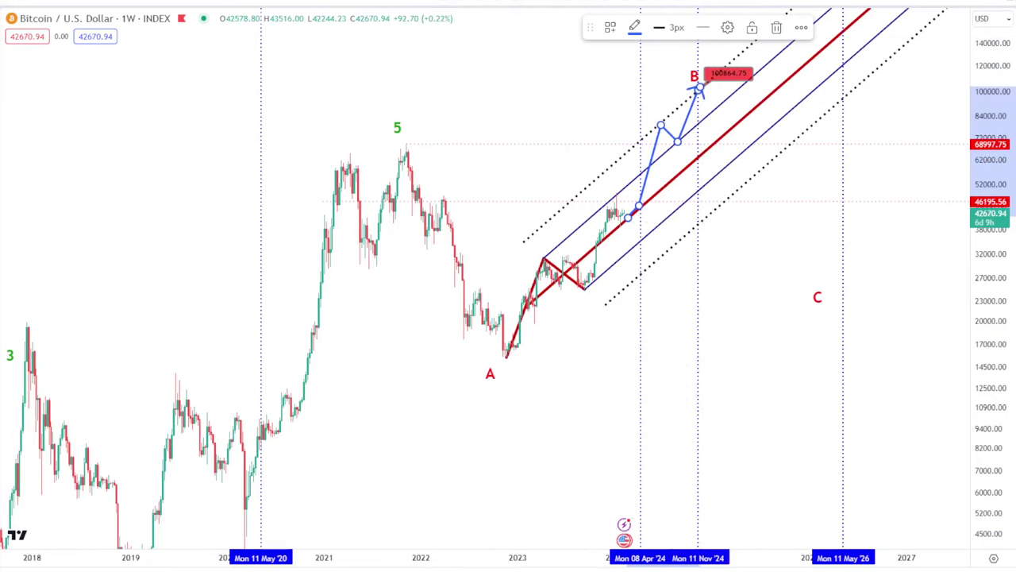
Step: Draw a Fibonacci retracement from about 69,751 near the wave 5 top down to about 15,404 at 3 November 2025
{"action": "left_click", "coordinate": [447, 354]}
{"action": "left_click", "coordinate": [391, 143]}
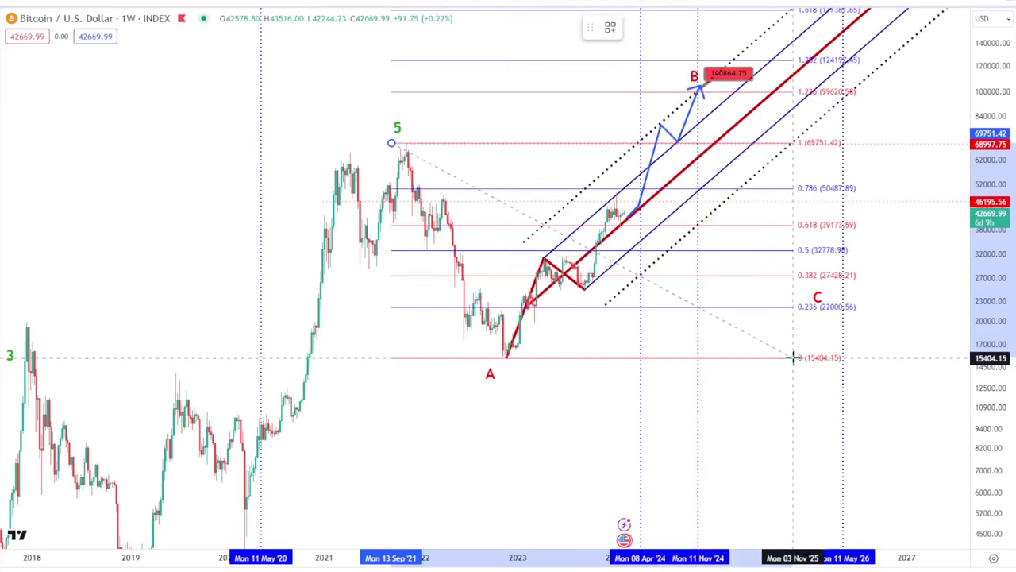
{"action": "left_click", "coordinate": [792, 357]}
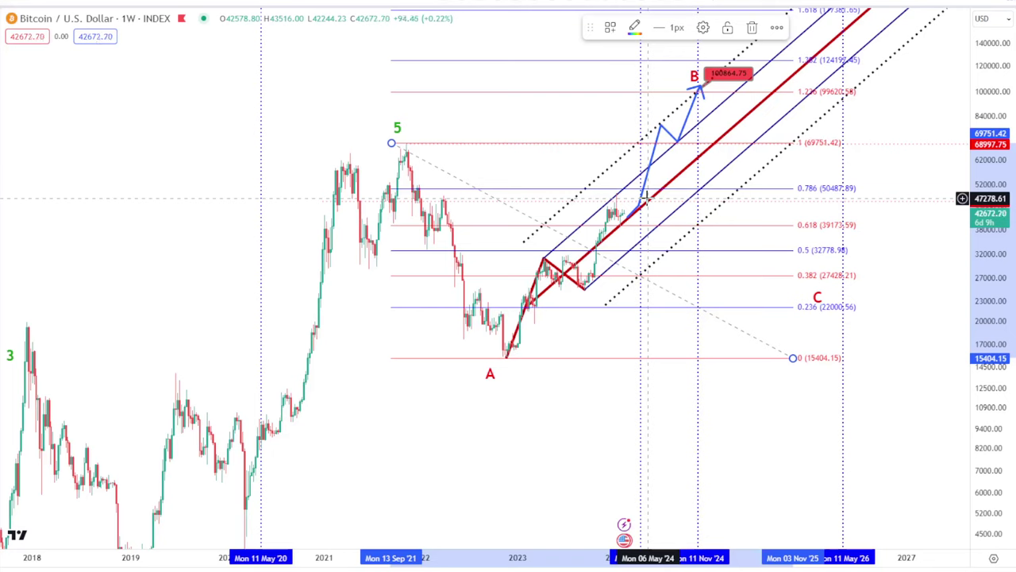
{"action": "left_click_drag", "start_coordinate": [647, 198], "coordinate": [627, 216]}
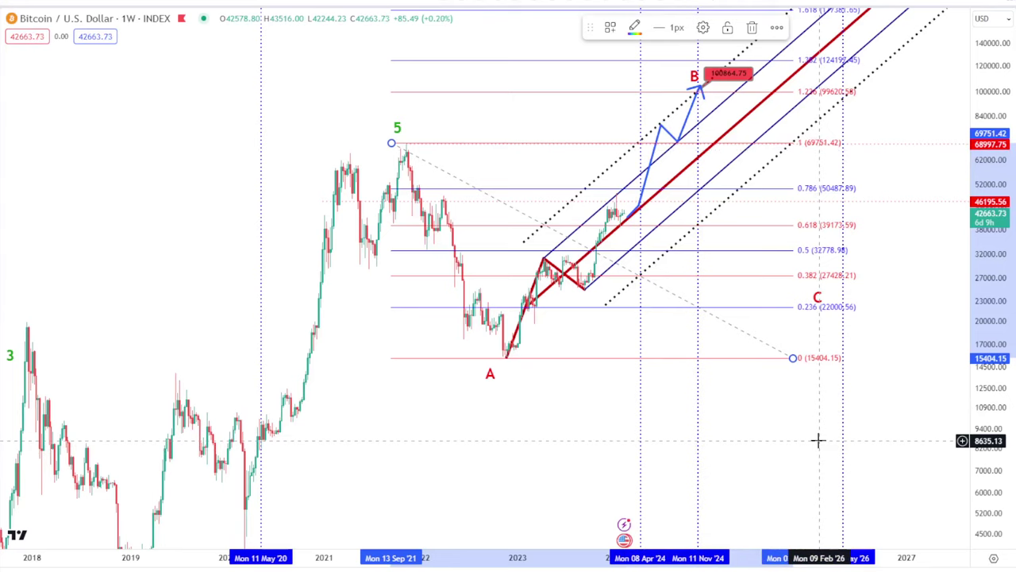
Step: Examine the price action before and after the 26 November 2012 vertical line, including the 2011 peak
{"action": "scroll", "coordinate": [529, 346], "scroll_direction": "down", "scroll_amount": 5}
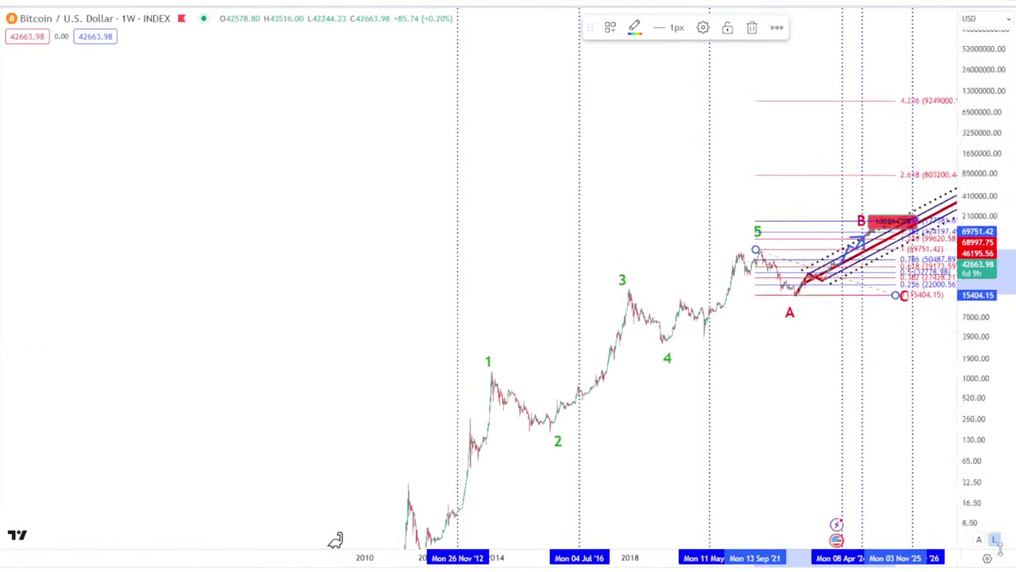
{"action": "left_click_drag", "start_coordinate": [520, 466], "coordinate": [696, 328]}
{"action": "scroll", "coordinate": [721, 335], "scroll_direction": "up", "scroll_amount": 5}
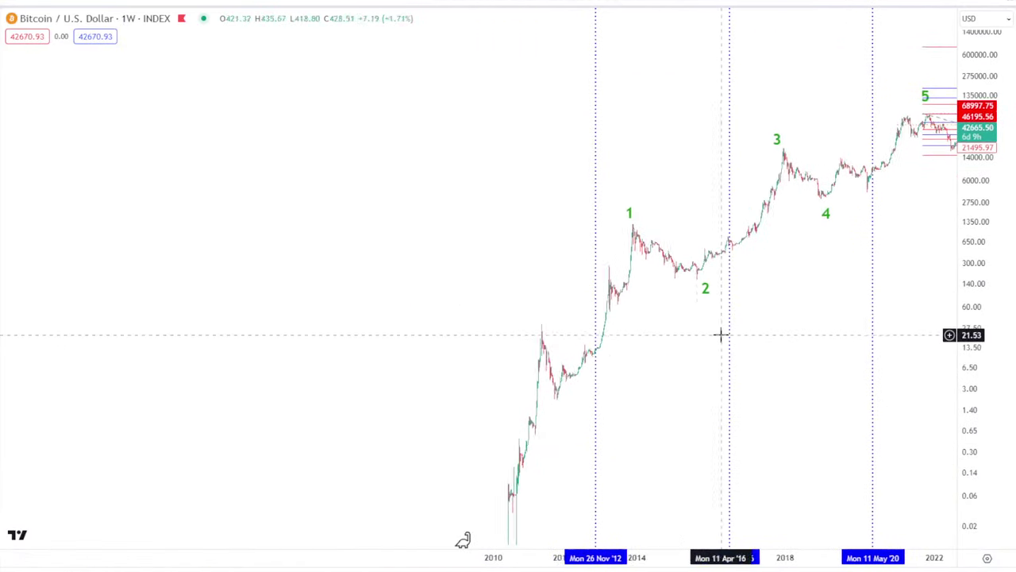
{"action": "left_click_drag", "start_coordinate": [476, 360], "coordinate": [762, 334]}
{"action": "scroll", "coordinate": [760, 332], "scroll_direction": "up", "scroll_amount": 3}
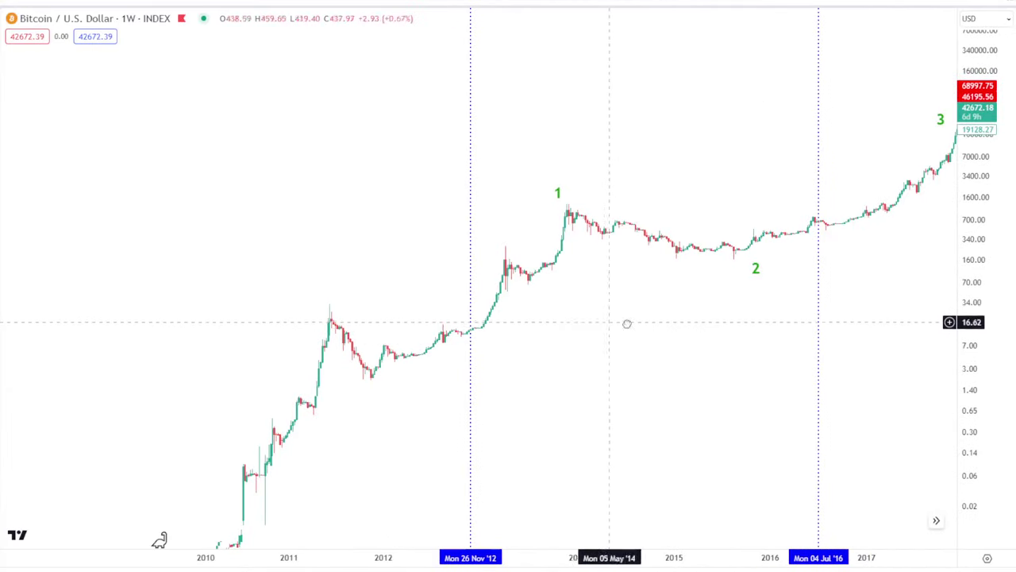
{"action": "left_click_drag", "start_coordinate": [627, 322], "coordinate": [815, 324]}
{"action": "scroll", "coordinate": [985, 411], "scroll_direction": "up", "scroll_amount": 3}
{"action": "scroll", "coordinate": [553, 377], "scroll_direction": "up", "scroll_amount": 3}
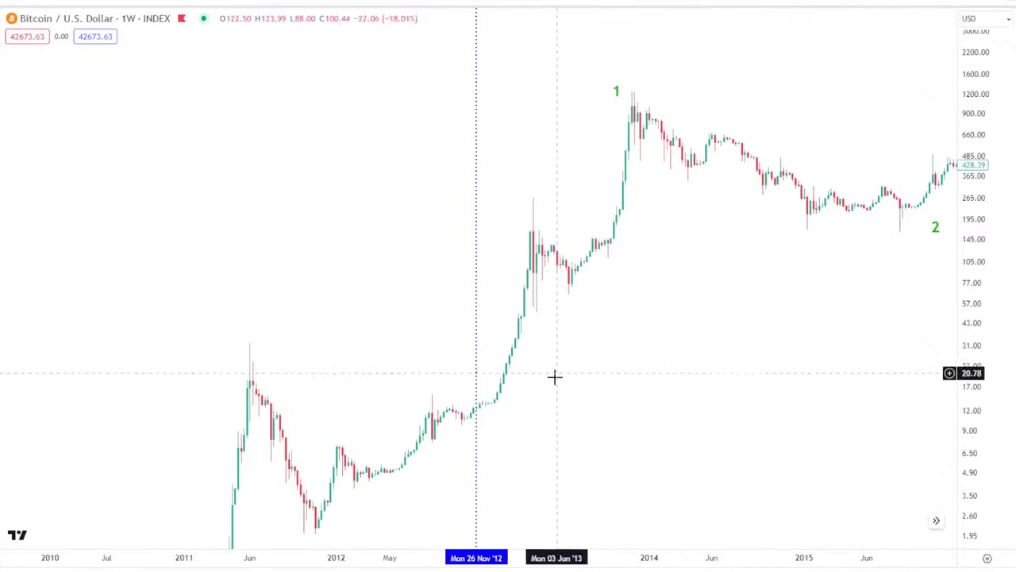
{"action": "left_click_drag", "start_coordinate": [553, 376], "coordinate": [789, 299]}
{"action": "scroll", "coordinate": [783, 311], "scroll_direction": "up", "scroll_amount": 2}
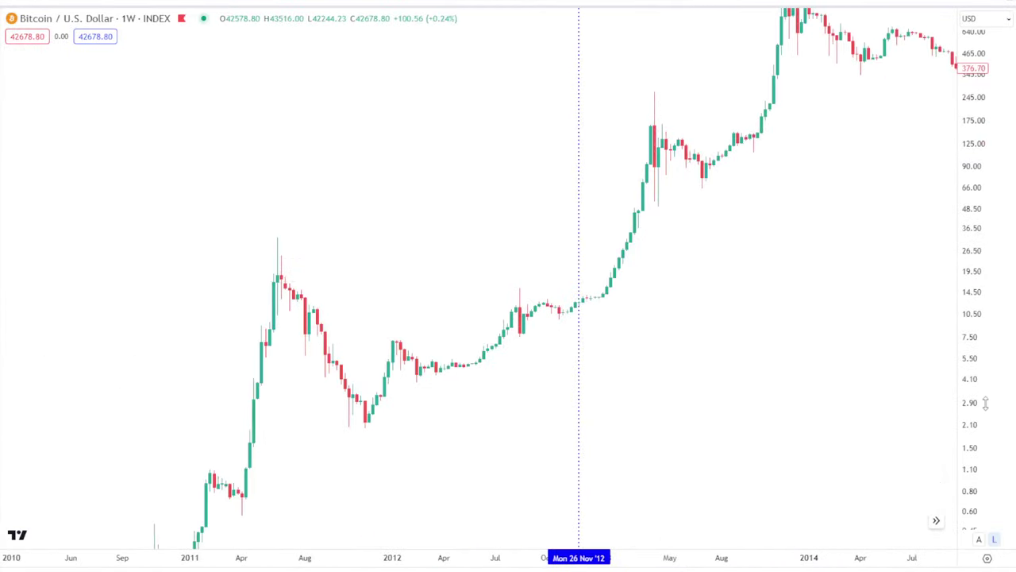
{"action": "scroll", "coordinate": [965, 393], "scroll_direction": "up", "scroll_amount": 2}
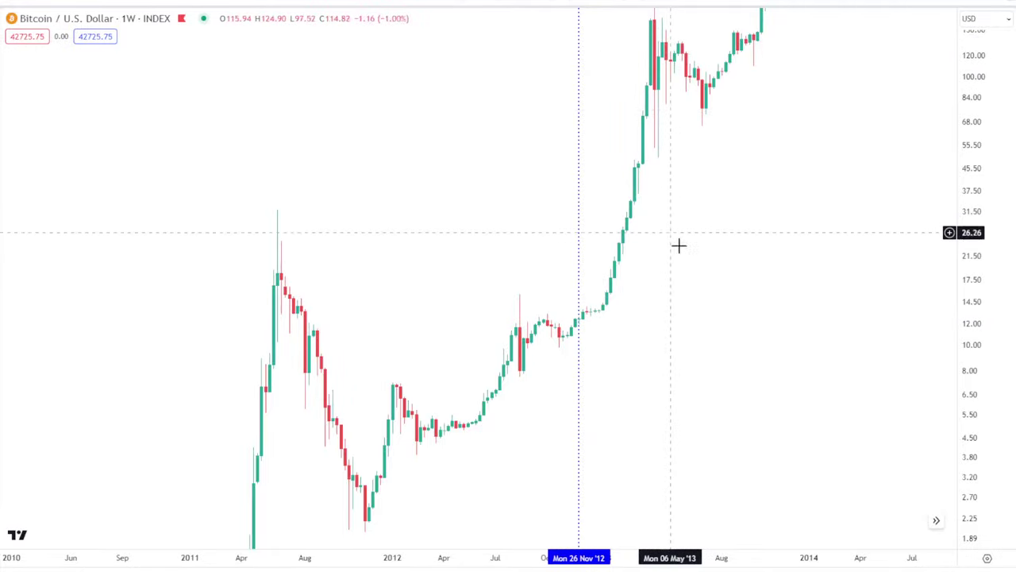
Step: Examine the price action around the 4 July 2016 vertical line between waves 2 and 3
{"action": "scroll", "coordinate": [751, 202], "scroll_direction": "down", "scroll_amount": 4}
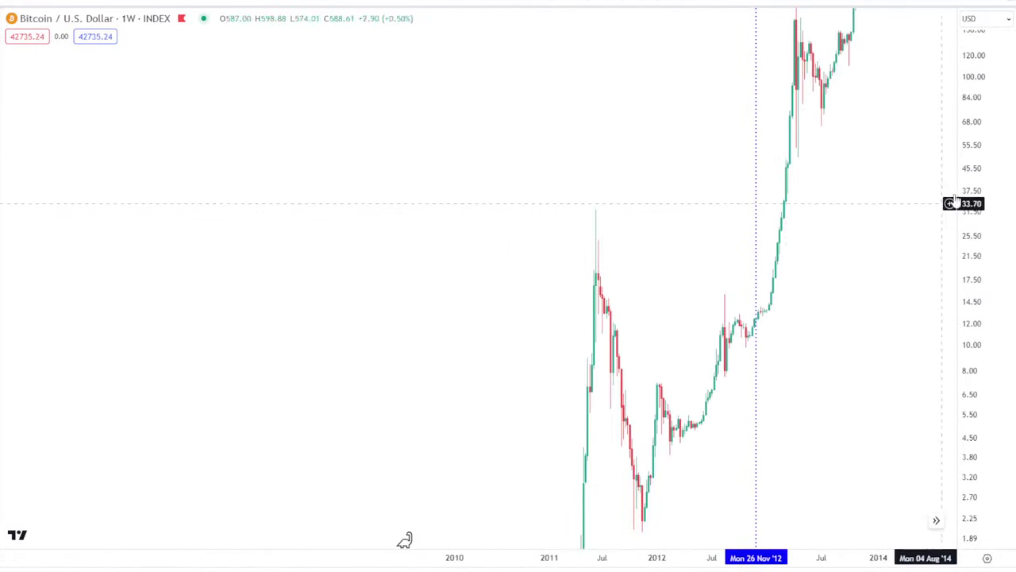
{"action": "left_click_drag", "start_coordinate": [404, 540], "coordinate": [105, 540]}
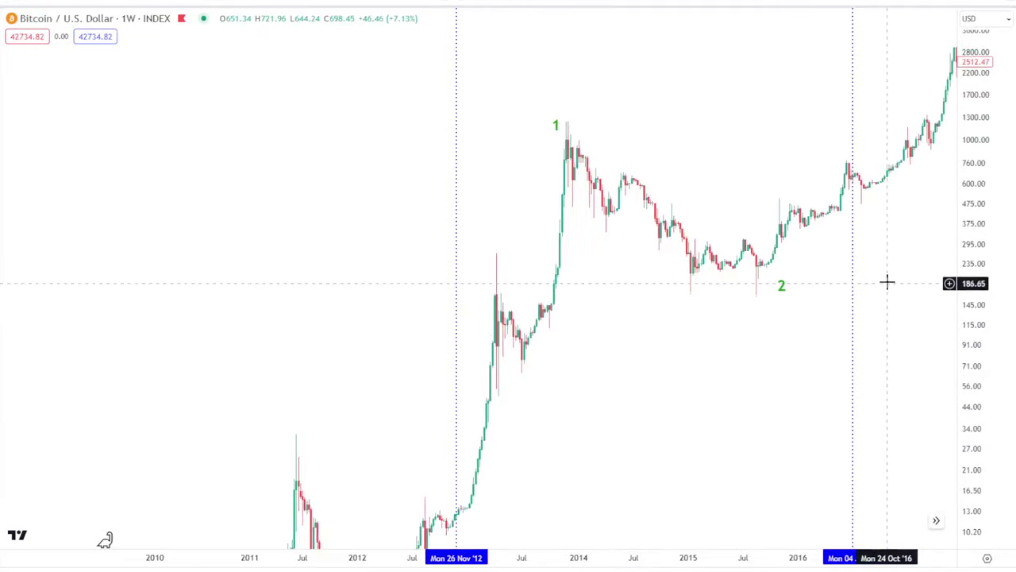
{"action": "scroll", "coordinate": [873, 277], "scroll_direction": "up", "scroll_amount": 4}
{"action": "scroll", "coordinate": [874, 257], "scroll_direction": "down", "scroll_amount": 3}
{"action": "left_click_drag", "start_coordinate": [873, 256], "coordinate": [823, 342]}
{"action": "scroll", "coordinate": [914, 140], "scroll_direction": "down", "scroll_amount": 3}
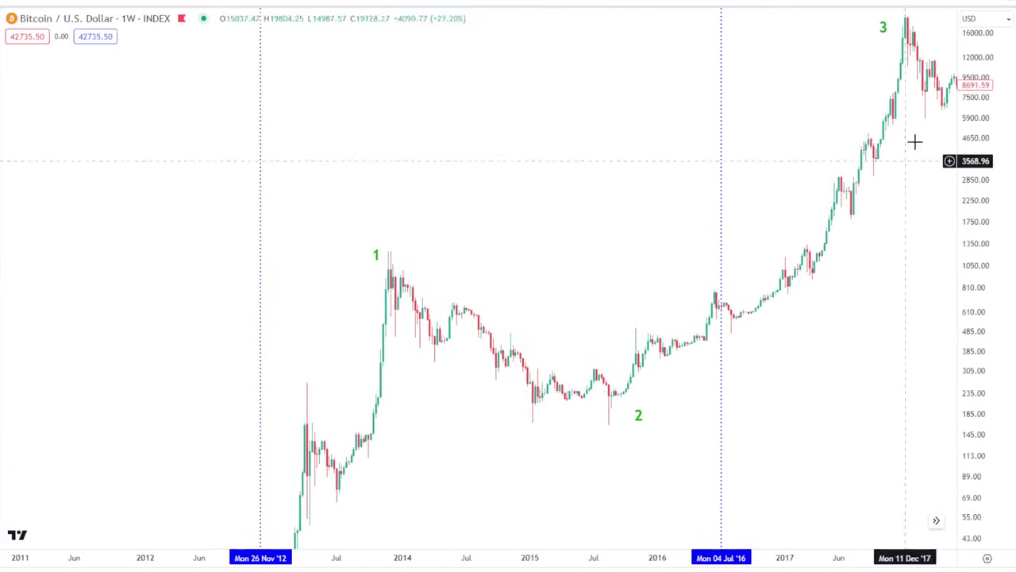
{"action": "scroll", "coordinate": [738, 345], "scroll_direction": "up", "scroll_amount": 3}
{"action": "left_click_drag", "start_coordinate": [662, 374], "coordinate": [781, 326]}
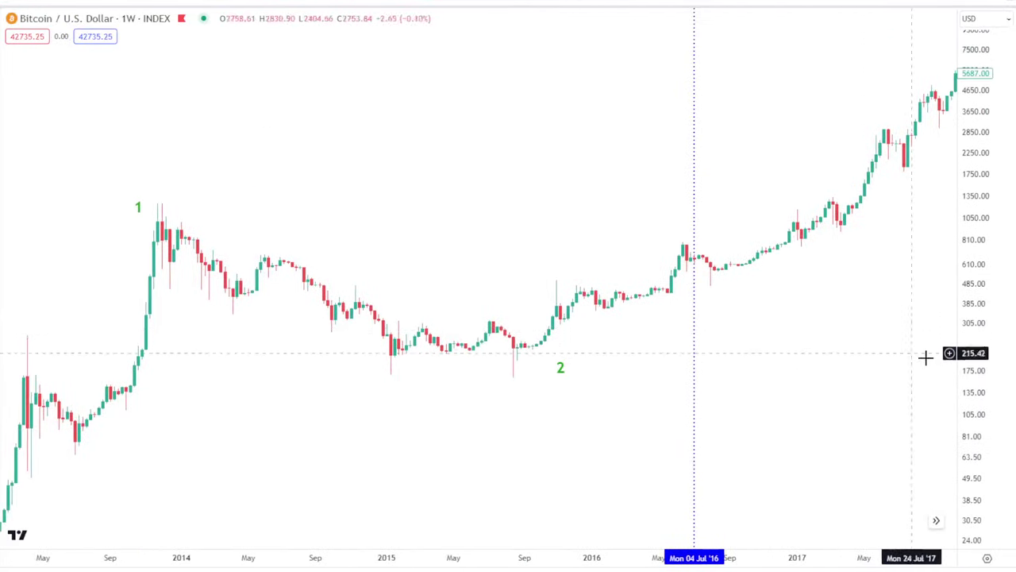
{"action": "left_click_drag", "start_coordinate": [942, 404], "coordinate": [827, 254]}
{"action": "scroll", "coordinate": [828, 254], "scroll_direction": "up", "scroll_amount": 3}
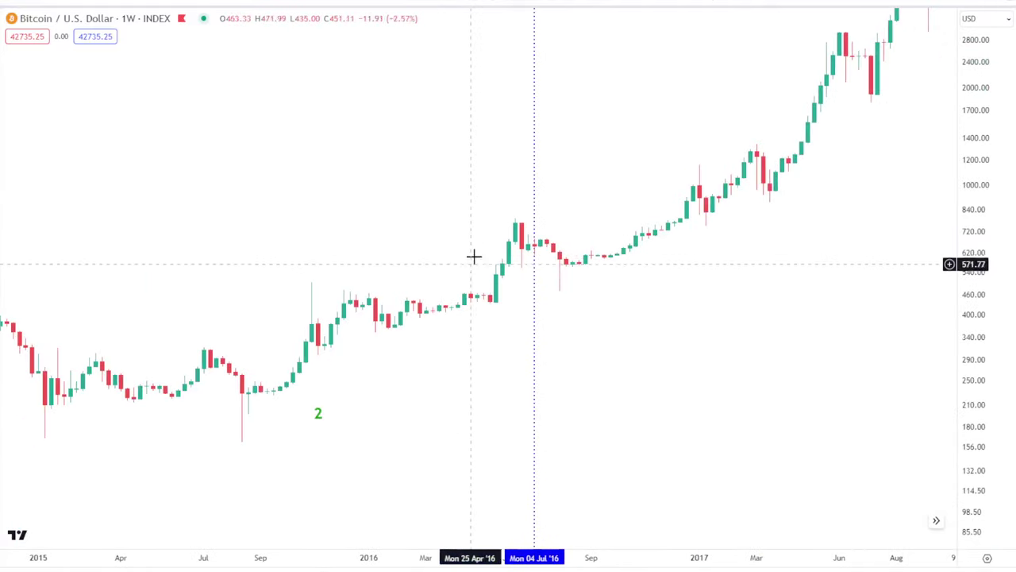
{"action": "left_click", "coordinate": [535, 222]}
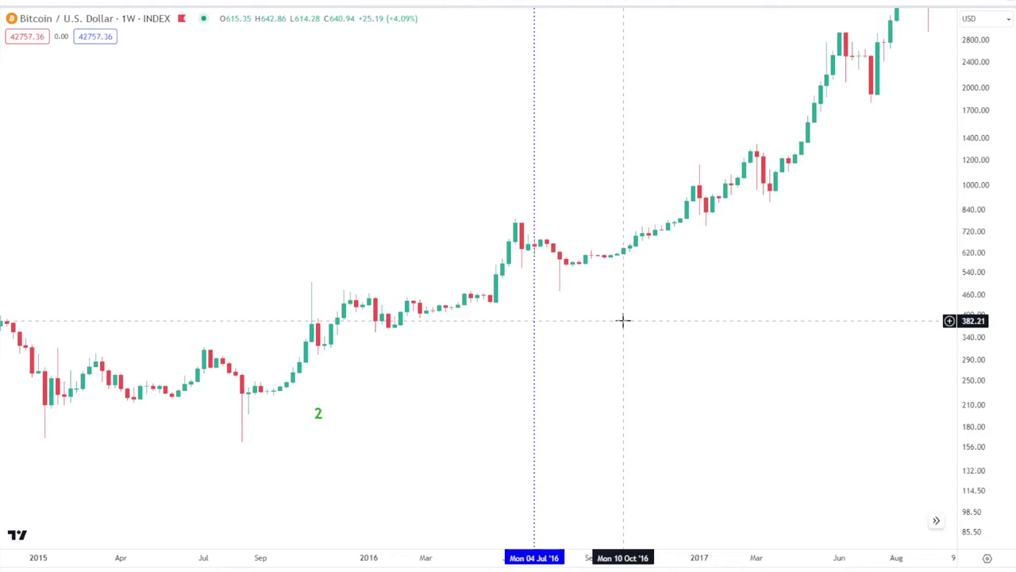
{"action": "left_click", "coordinate": [537, 260]}
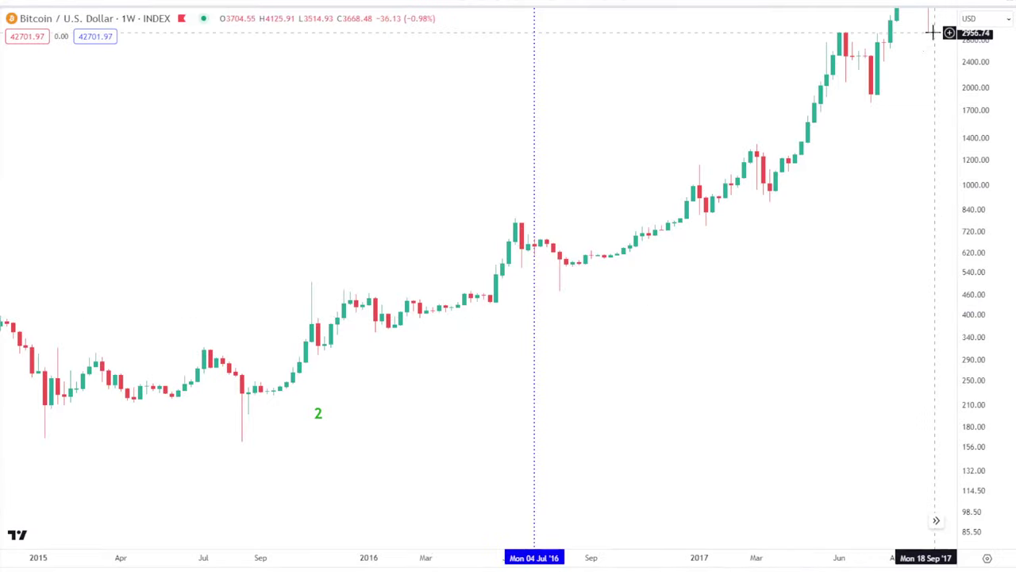
Step: Examine the price action around the 11 May 2020 vertical line between waves 4 and 5
{"action": "scroll", "coordinate": [661, 315], "scroll_direction": "down", "scroll_amount": 4}
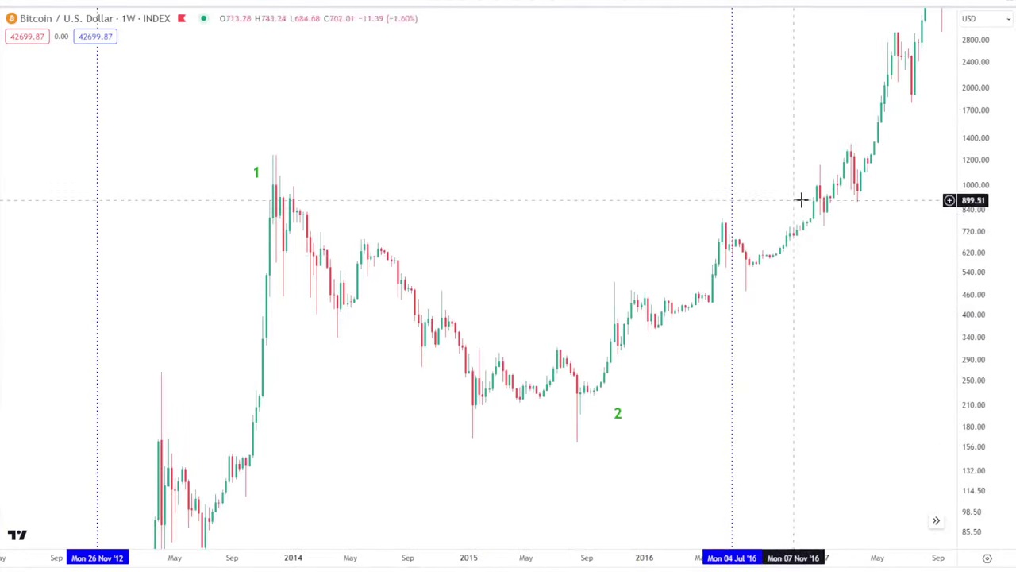
{"action": "left_click_drag", "start_coordinate": [874, 296], "coordinate": [754, 313]}
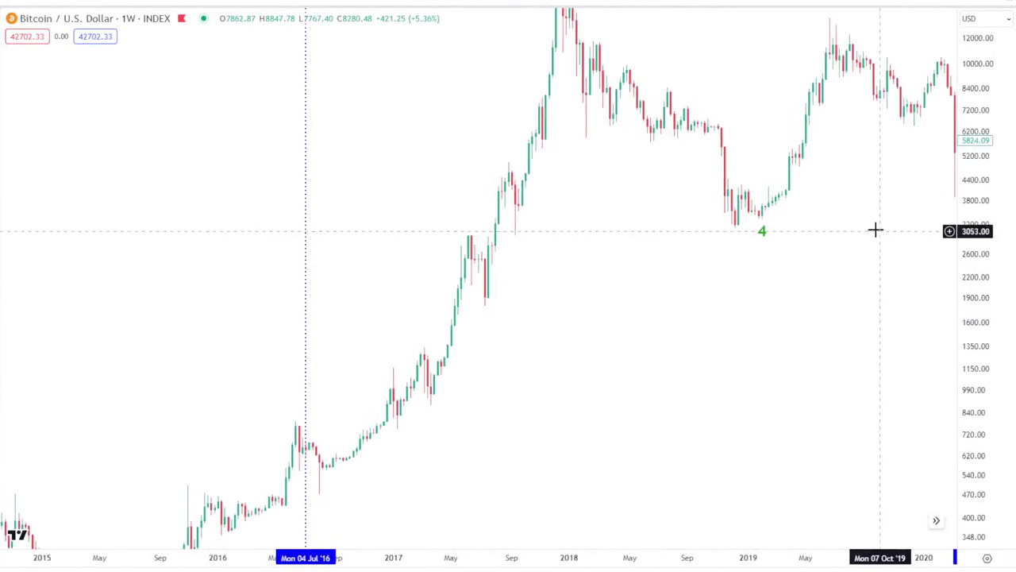
{"action": "left_click_drag", "start_coordinate": [875, 275], "coordinate": [640, 508]}
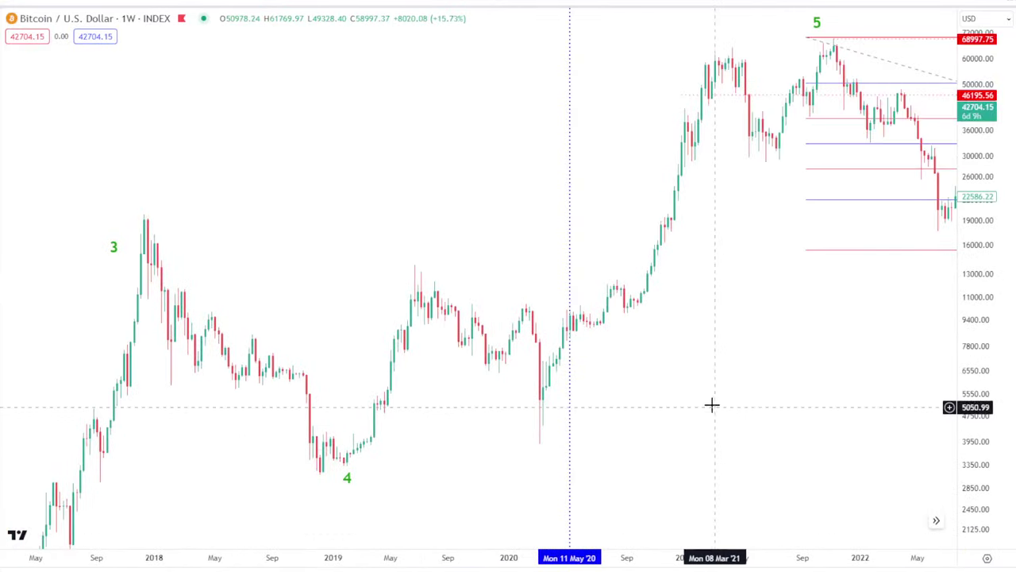
{"action": "left_click_drag", "start_coordinate": [712, 404], "coordinate": [526, 382]}
{"action": "left_click_drag", "start_coordinate": [381, 358], "coordinate": [683, 361]}
{"action": "scroll", "coordinate": [666, 397], "scroll_direction": "up", "scroll_amount": 3}
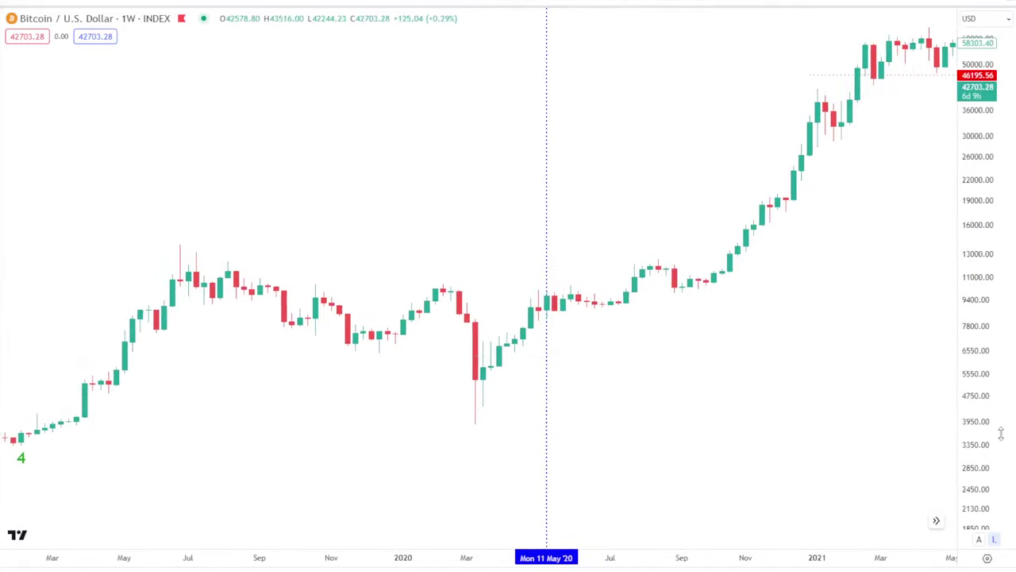
{"action": "left_click_drag", "start_coordinate": [975, 341], "coordinate": [957, 274]}
{"action": "scroll", "coordinate": [744, 315], "scroll_direction": "up", "scroll_amount": 2}
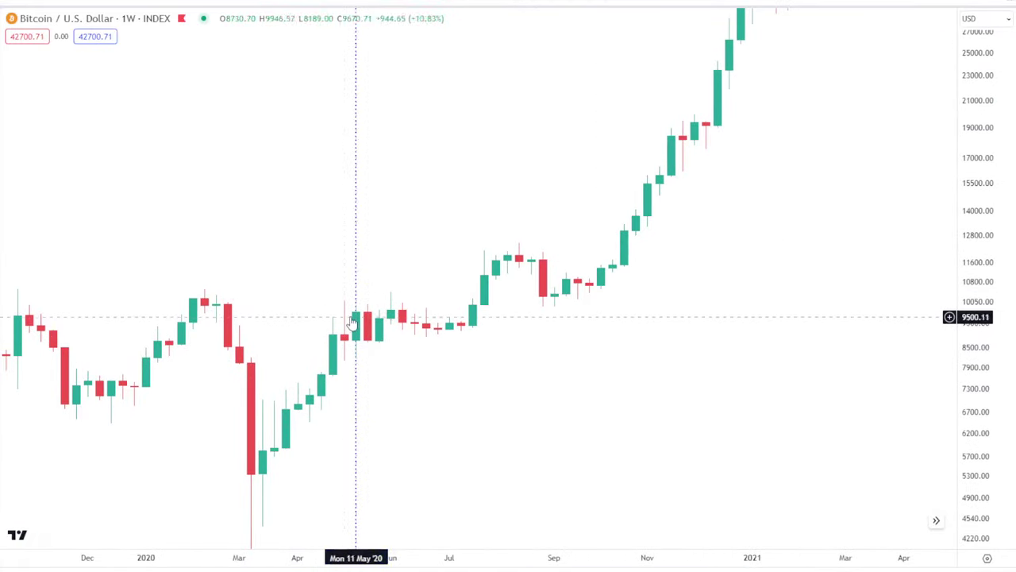
{"action": "left_click", "coordinate": [356, 316]}
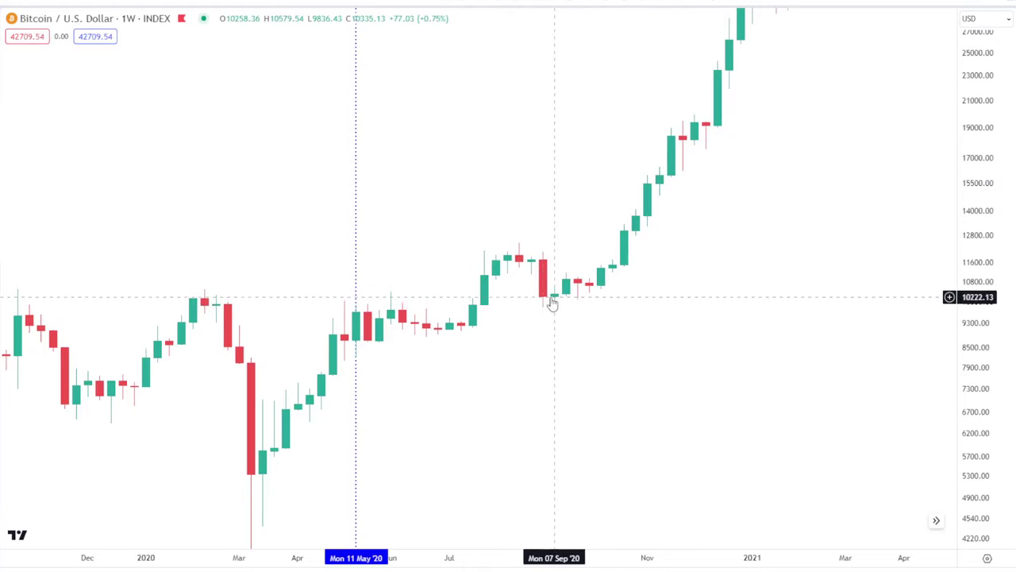
Step: Compare the advance from the 11 May 2020 line to wave 5 with the projected path around 8 April 2024
{"action": "scroll", "coordinate": [600, 363], "scroll_direction": "down", "scroll_amount": 5}
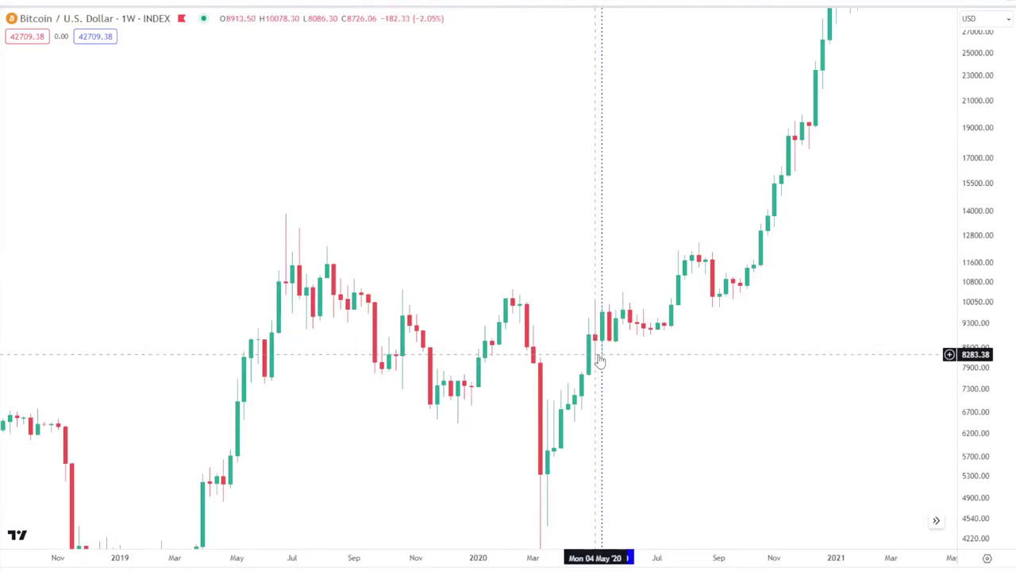
{"action": "left_click_drag", "start_coordinate": [902, 243], "coordinate": [778, 376]}
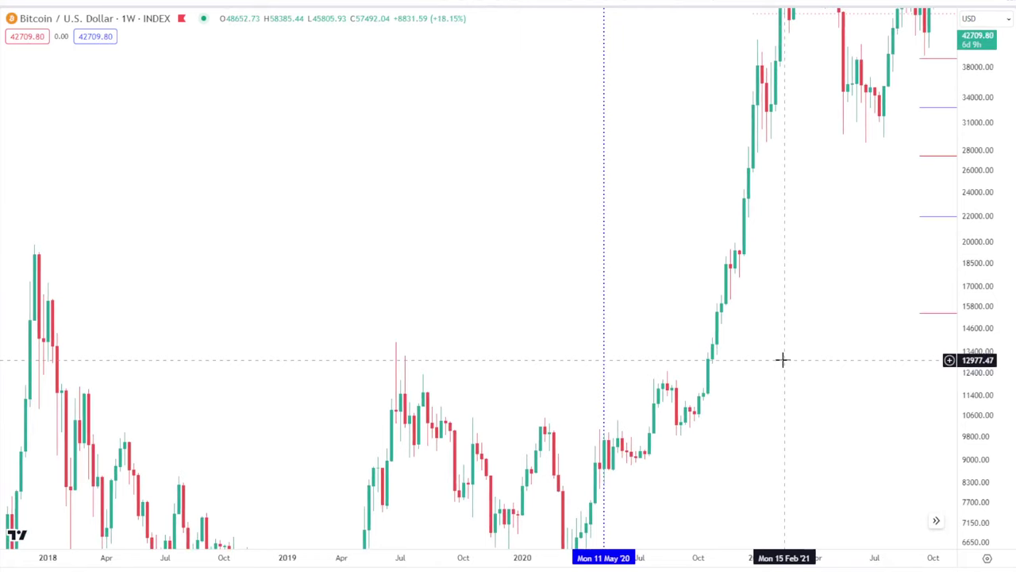
{"action": "scroll", "coordinate": [785, 360], "scroll_direction": "down", "scroll_amount": 3}
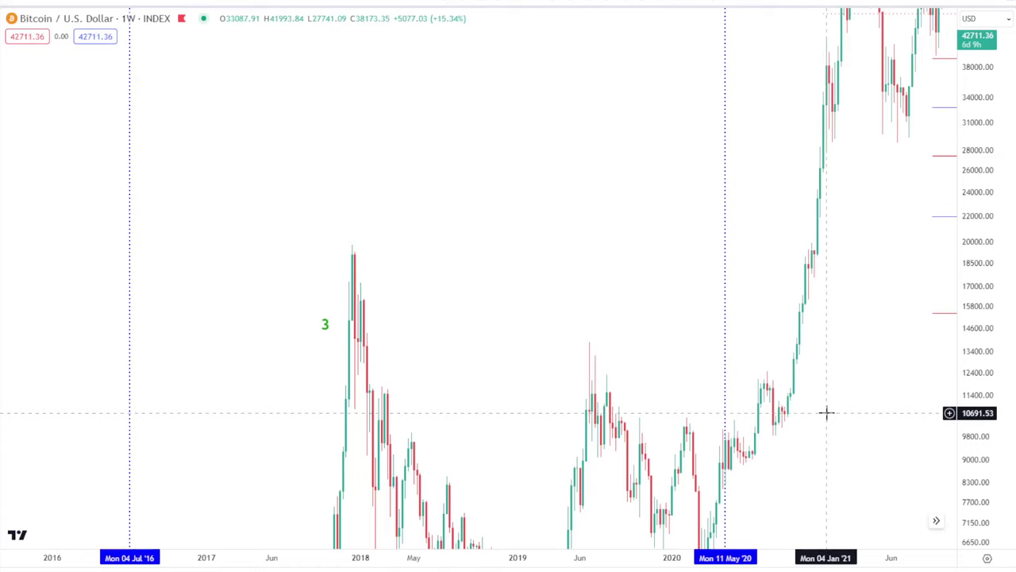
{"action": "left_click_drag", "start_coordinate": [992, 353], "coordinate": [973, 481]}
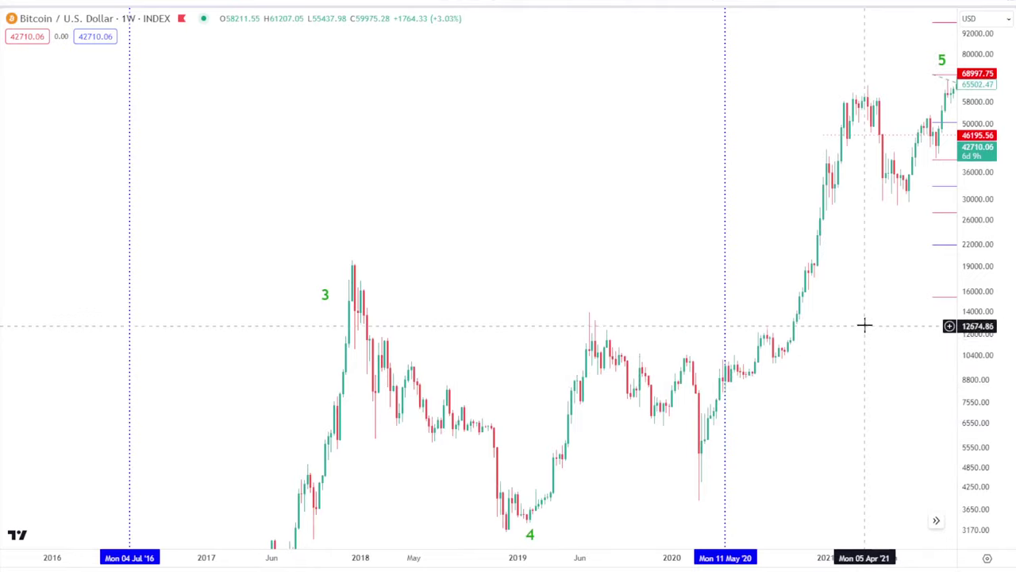
{"action": "left_click_drag", "start_coordinate": [864, 326], "coordinate": [571, 444]}
{"action": "left_click_drag", "start_coordinate": [871, 460], "coordinate": [485, 513]}
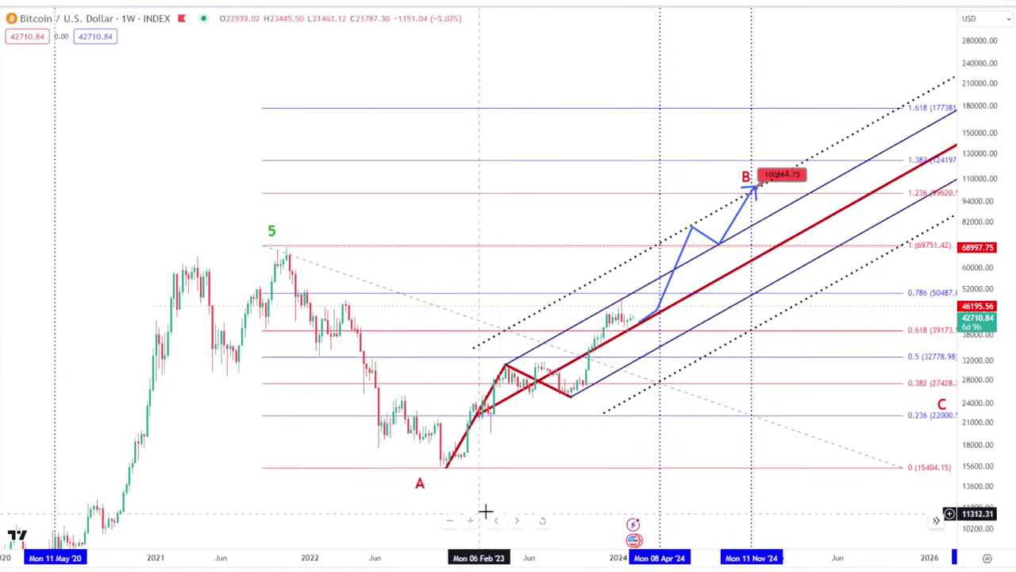
{"action": "scroll", "coordinate": [608, 424], "scroll_direction": "up", "scroll_amount": 5}
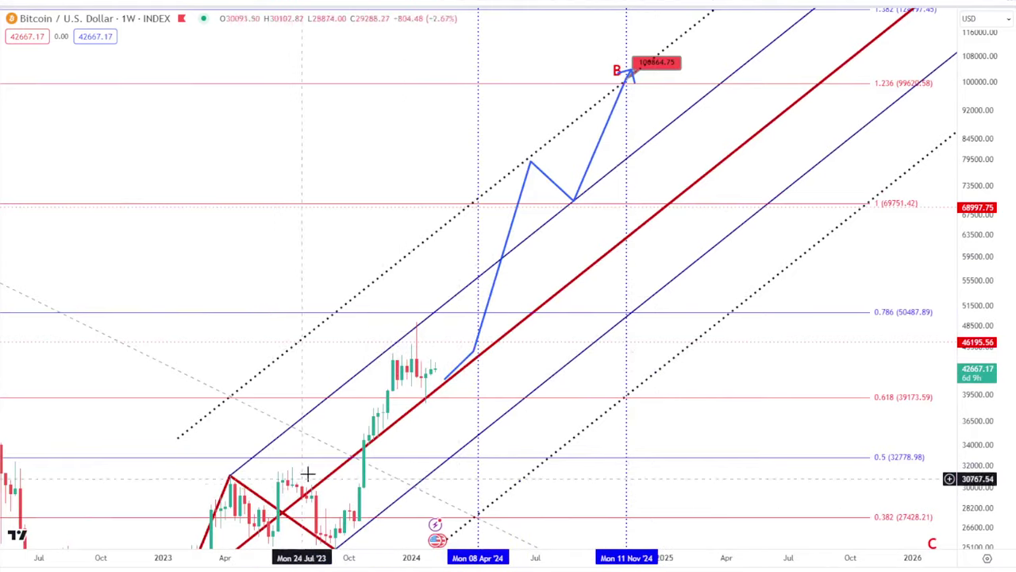
{"action": "scroll", "coordinate": [333, 462], "scroll_direction": "down", "scroll_amount": 3}
{"action": "scroll", "coordinate": [807, 427], "scroll_direction": "down", "scroll_amount": 8}
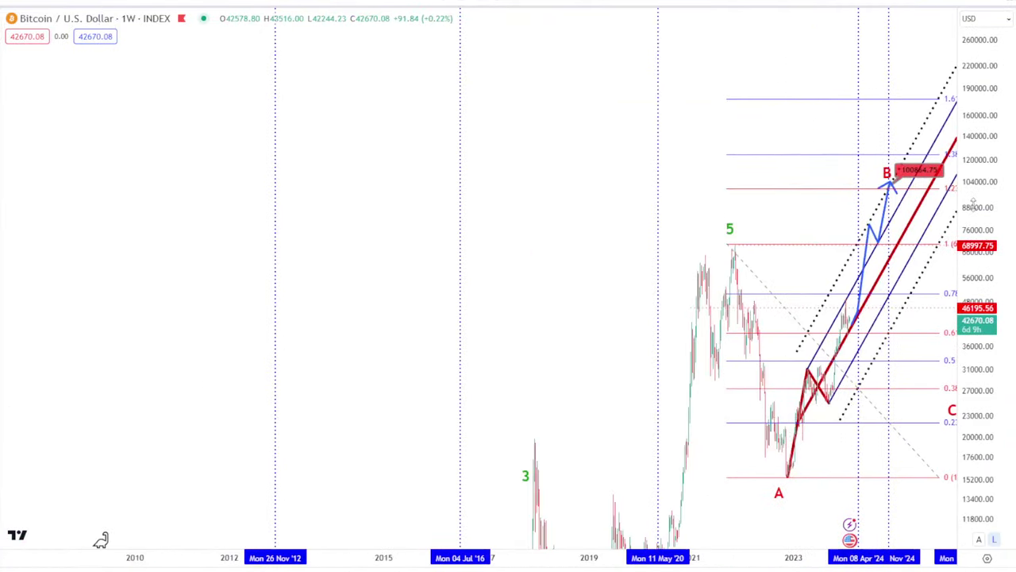
Step: Review the move after the 26 November 2012 line again against the projected path from April 2024 to wave B
{"action": "left_click_drag", "start_coordinate": [391, 385], "coordinate": [431, 147]}
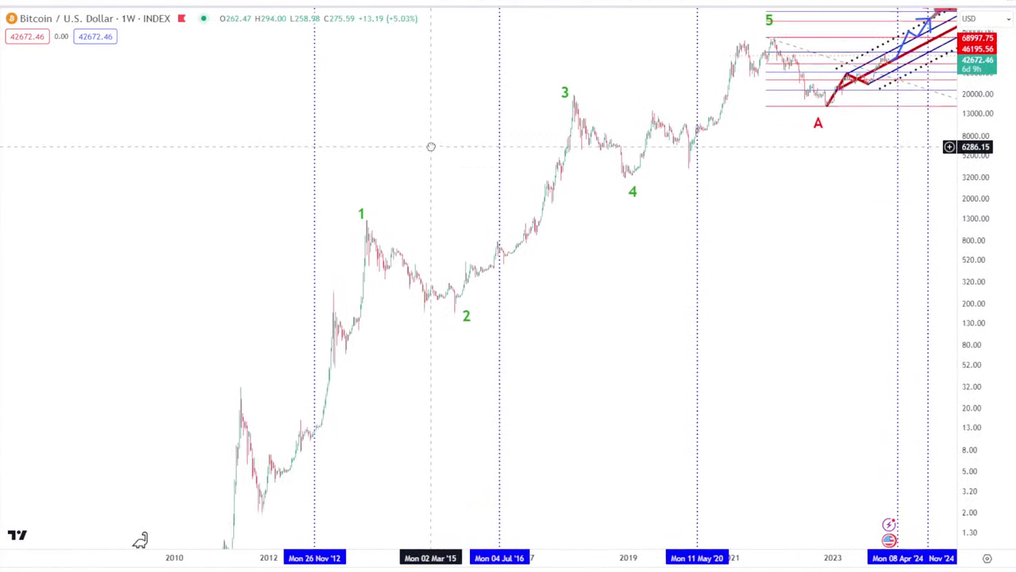
{"action": "scroll", "coordinate": [429, 238], "scroll_direction": "up", "scroll_amount": 4}
{"action": "left_click_drag", "start_coordinate": [228, 420], "coordinate": [745, 325]}
{"action": "scroll", "coordinate": [745, 326], "scroll_direction": "up", "scroll_amount": 3}
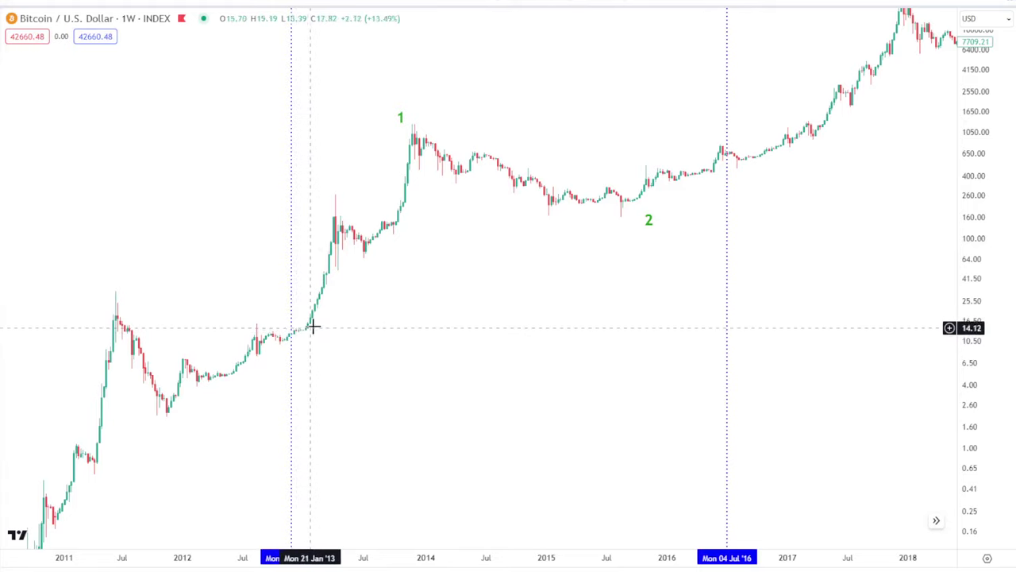
{"action": "scroll", "coordinate": [749, 424], "scroll_direction": "down", "scroll_amount": 6}
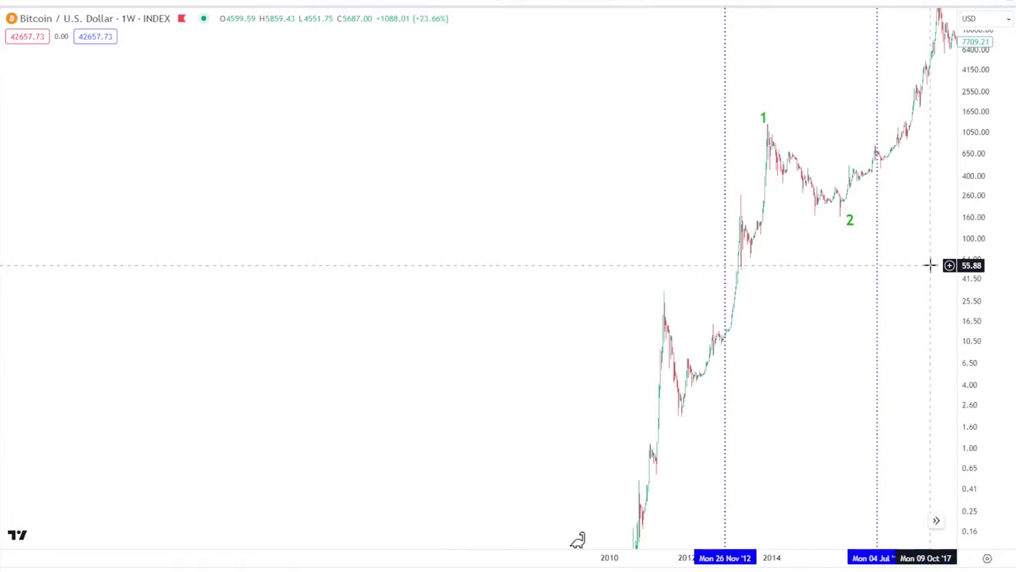
{"action": "left_click_drag", "start_coordinate": [929, 265], "coordinate": [103, 534]}
{"action": "scroll", "coordinate": [404, 400], "scroll_direction": "up", "scroll_amount": 4}
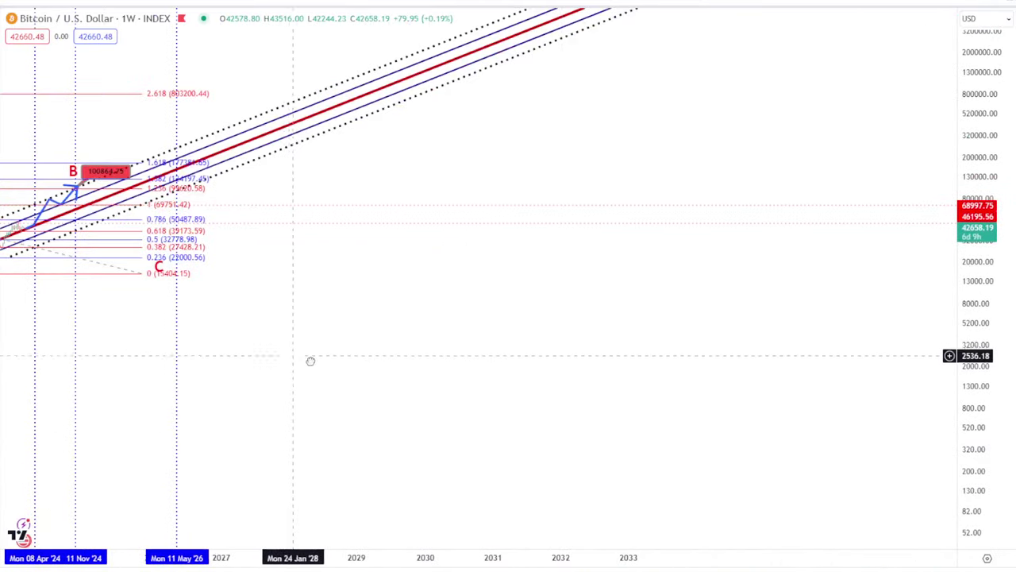
{"action": "left_click_drag", "start_coordinate": [311, 358], "coordinate": [833, 353]}
{"action": "left_click_drag", "start_coordinate": [983, 415], "coordinate": [982, 239]}
{"action": "scroll", "coordinate": [808, 177], "scroll_direction": "up", "scroll_amount": 5}
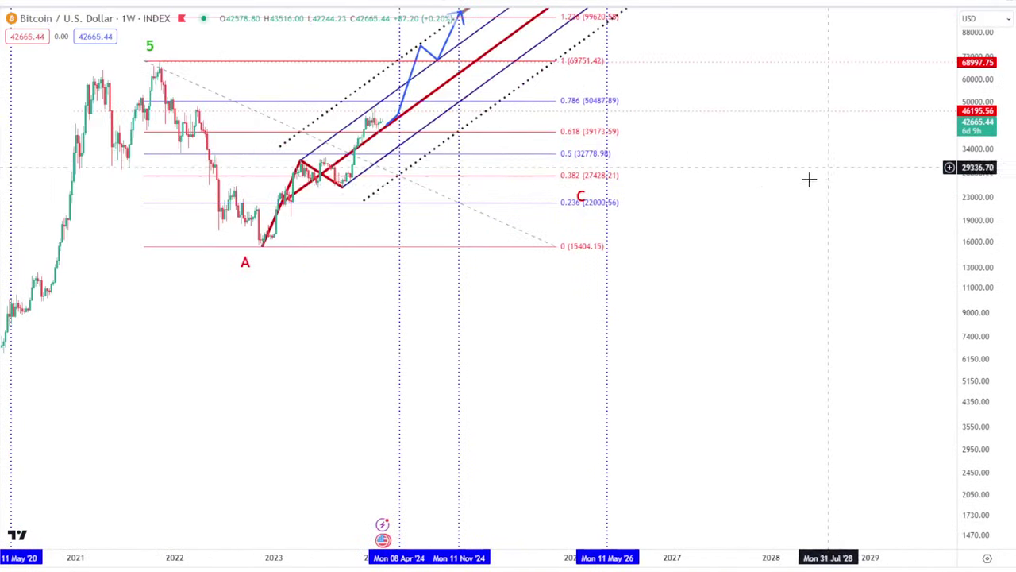
{"action": "left_click_drag", "start_coordinate": [98, 286], "coordinate": [305, 382]}
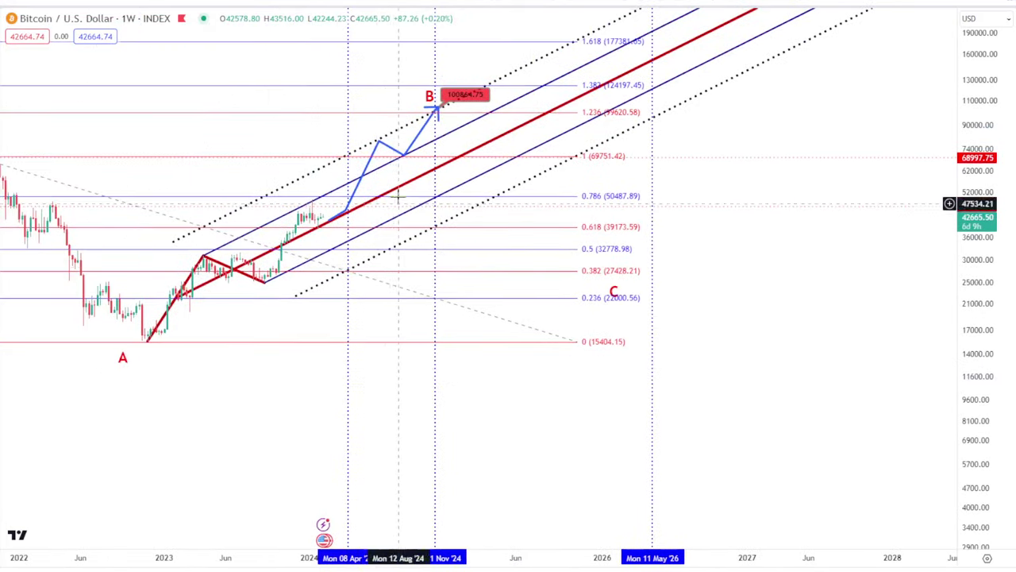
Step: Try the path's April 2024 point on the lower channel line near 34,517, and return it to just below the 46,195.56 level
{"action": "left_click_drag", "start_coordinate": [346, 213], "coordinate": [346, 247]}
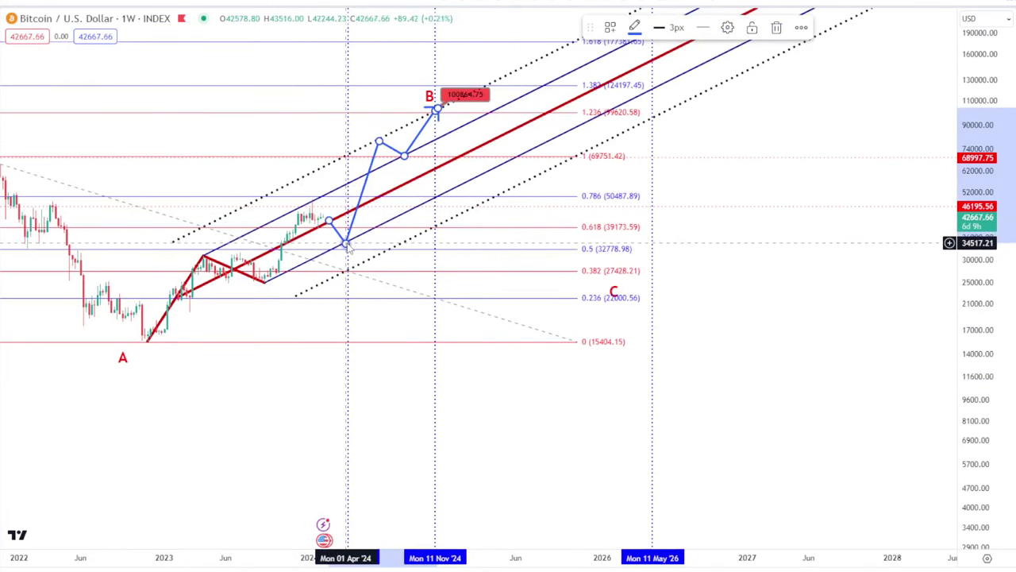
{"action": "left_click_drag", "start_coordinate": [346, 246], "coordinate": [348, 239]}
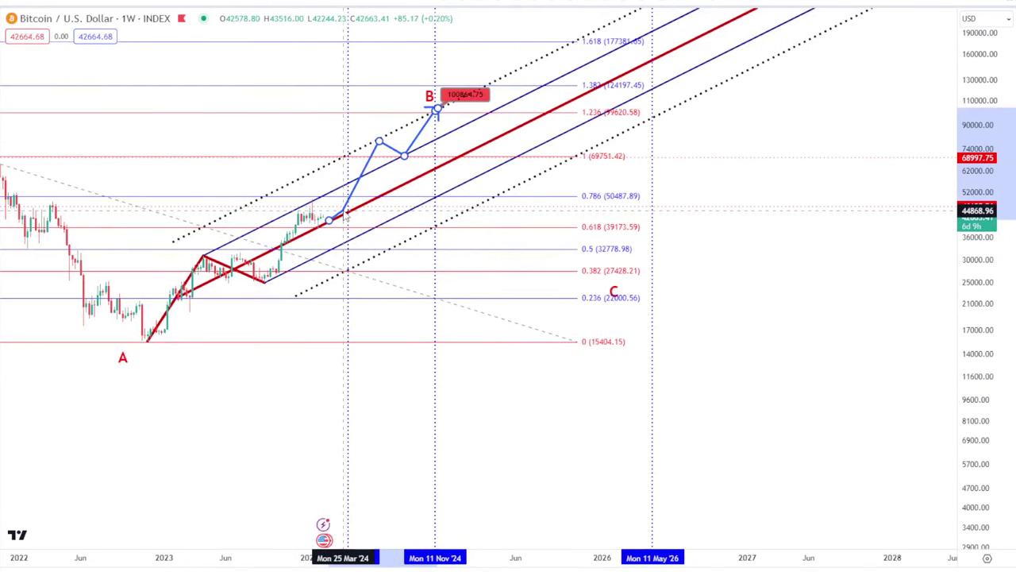
{"action": "left_click_drag", "start_coordinate": [348, 216], "coordinate": [347, 214]}
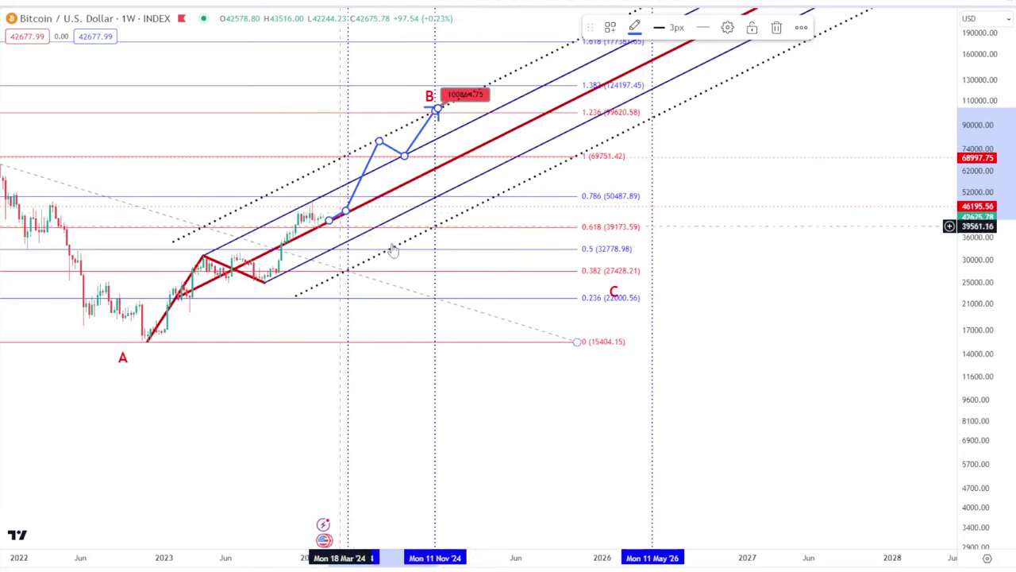
{"action": "scroll", "coordinate": [543, 261], "scroll_direction": "down", "scroll_amount": 3}
{"action": "scroll", "coordinate": [543, 261], "scroll_direction": "down", "scroll_amount": 4}
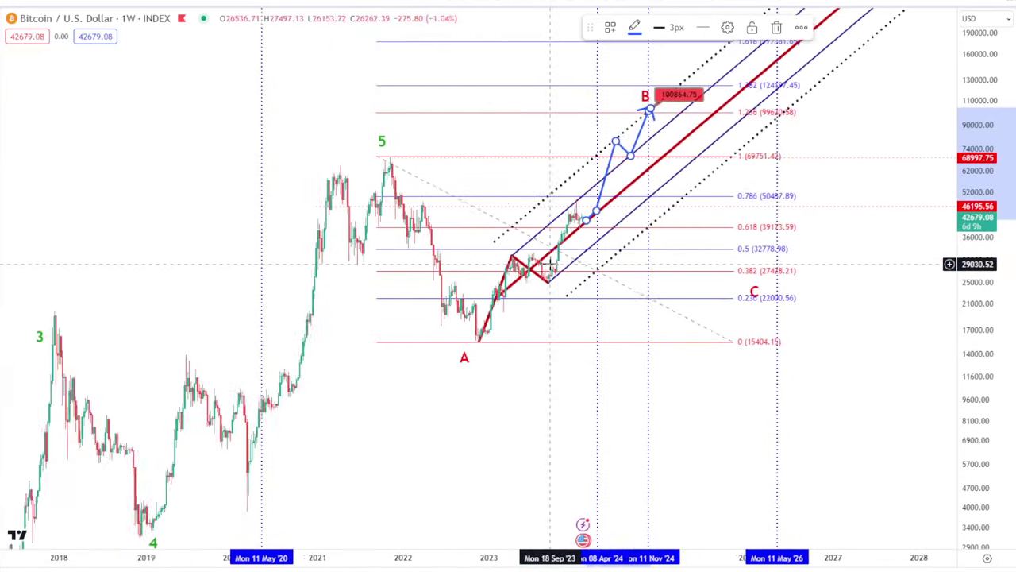